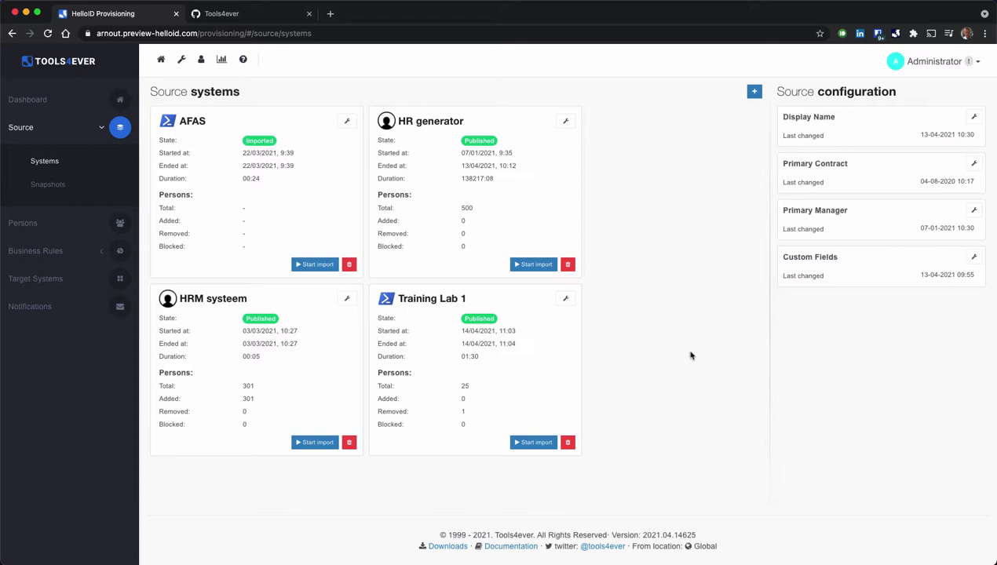
# - Look through the source system types that can be added, including PowerShell Source, and close the selection without adding one
pyautogui.click(754, 96)
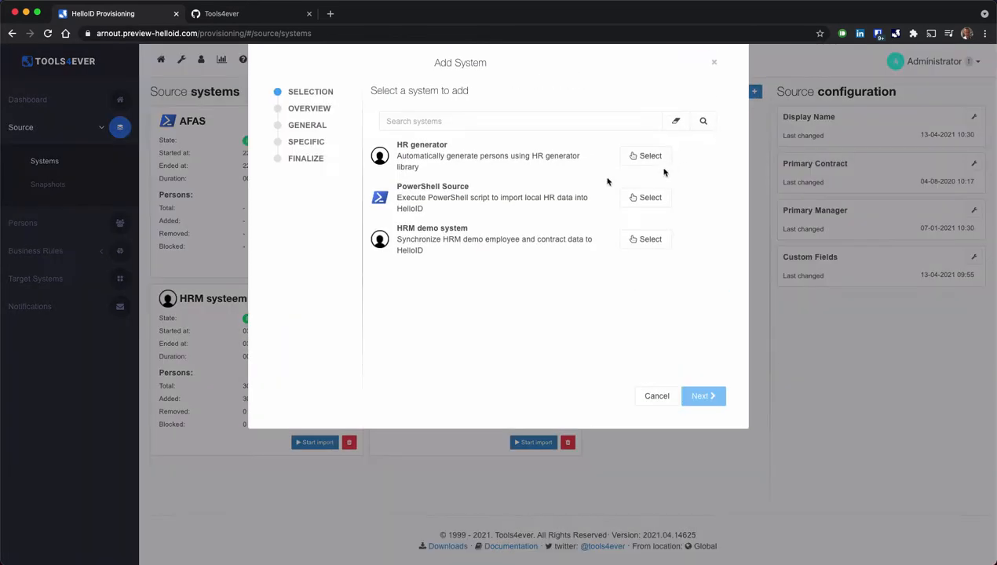
pyautogui.moveTo(398, 186); pyautogui.dragTo(453, 186)
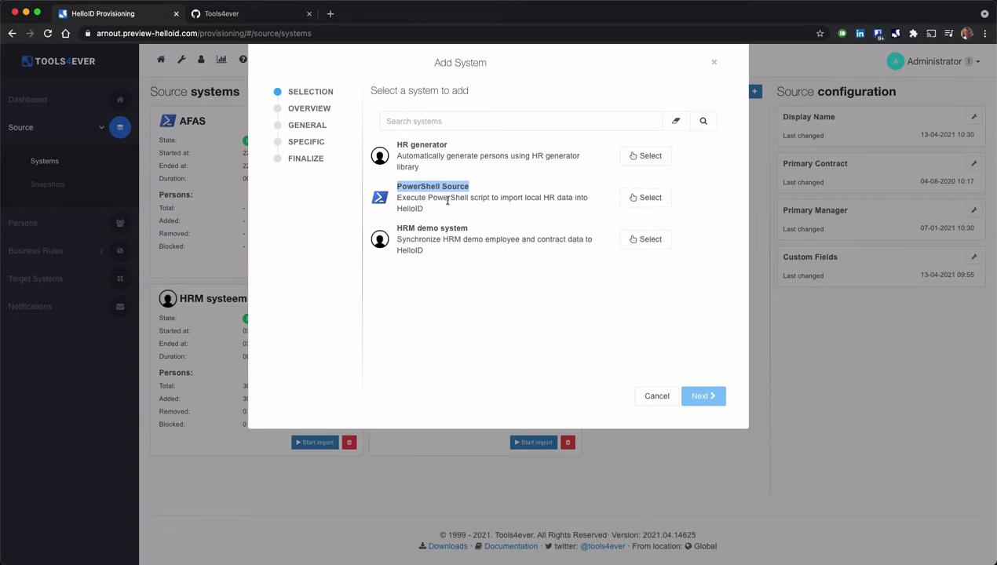
pyautogui.click(705, 203)
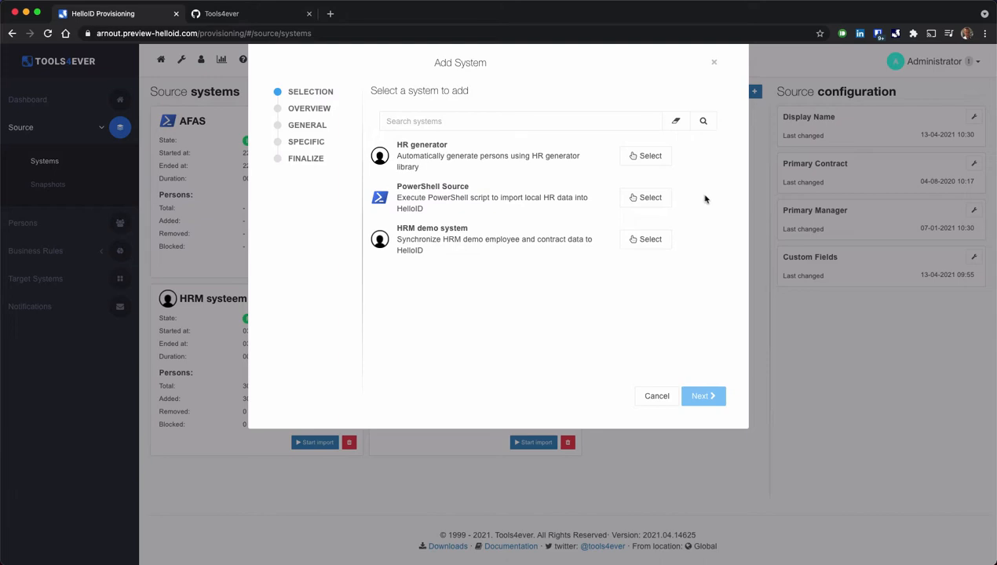
pyautogui.click(715, 64)
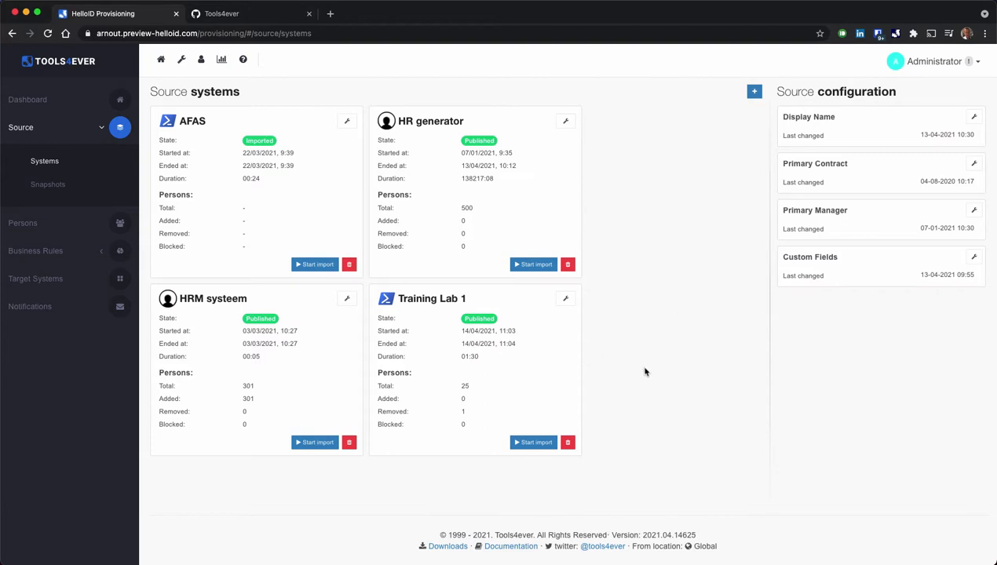
# - Open the Training Lab 1 source configuration and examine where its persons and departments PowerShell scripts read $configuration and csvInputPath
pyautogui.click(566, 300)
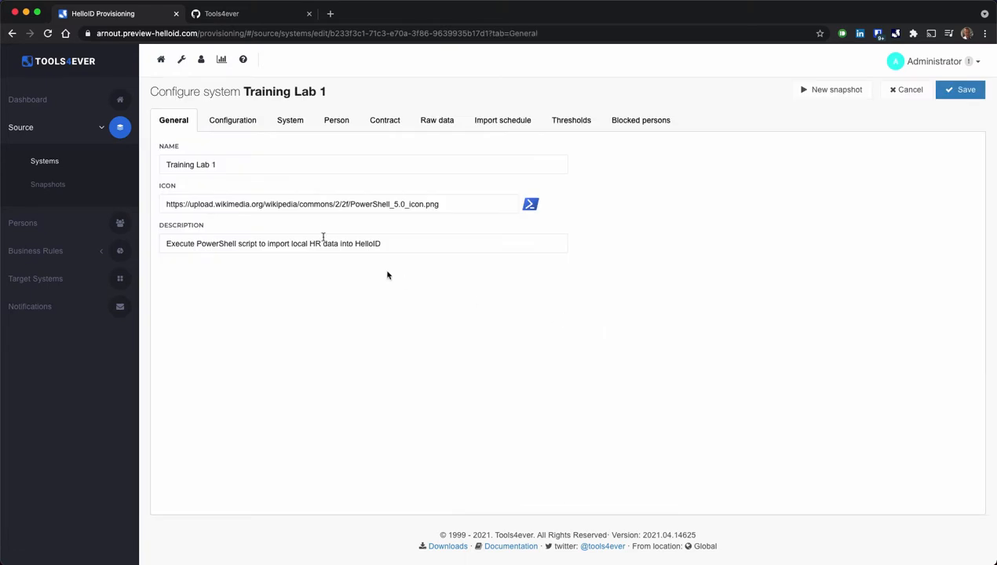
pyautogui.click(290, 122)
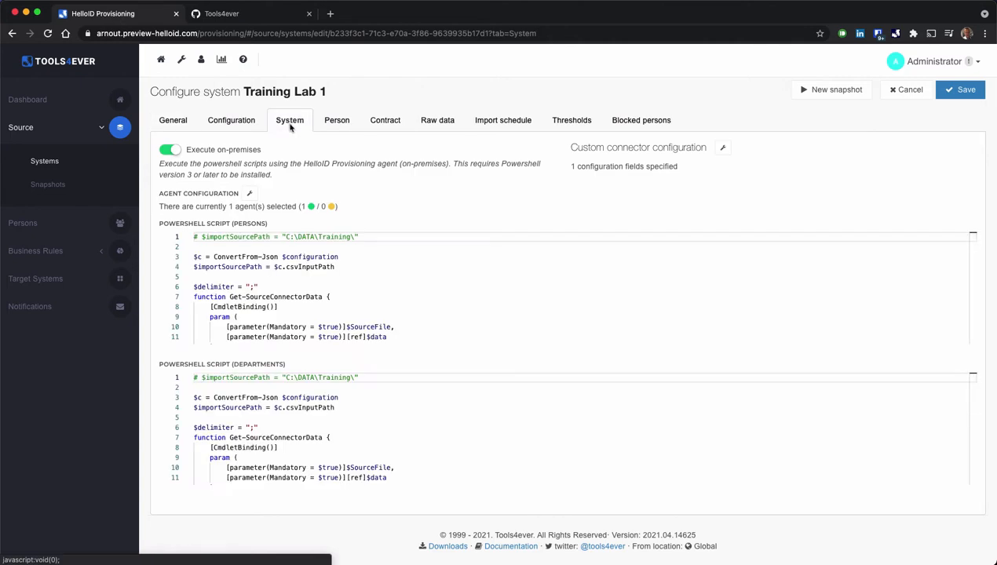
pyautogui.doubleClick(353, 259)
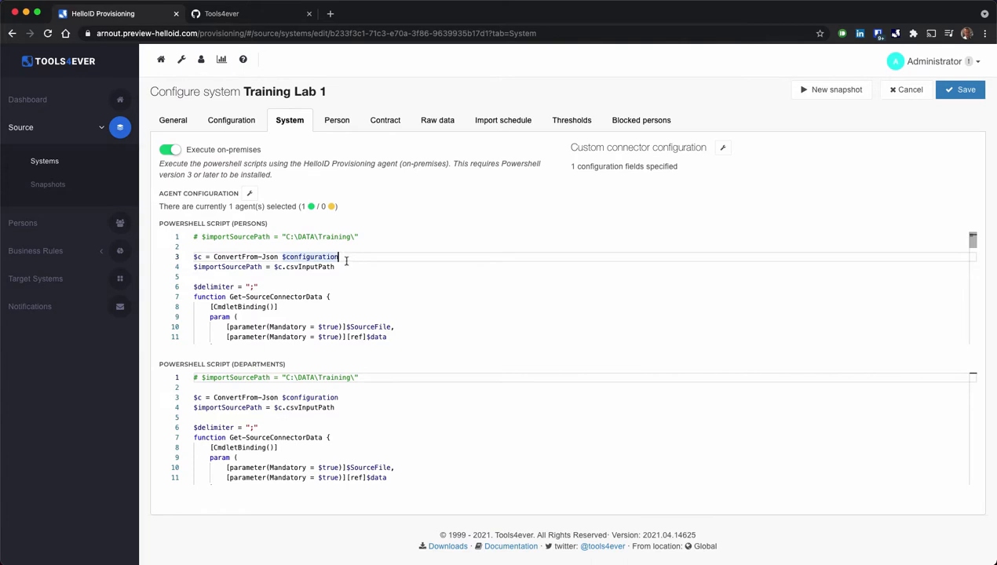
pyautogui.click(346, 267)
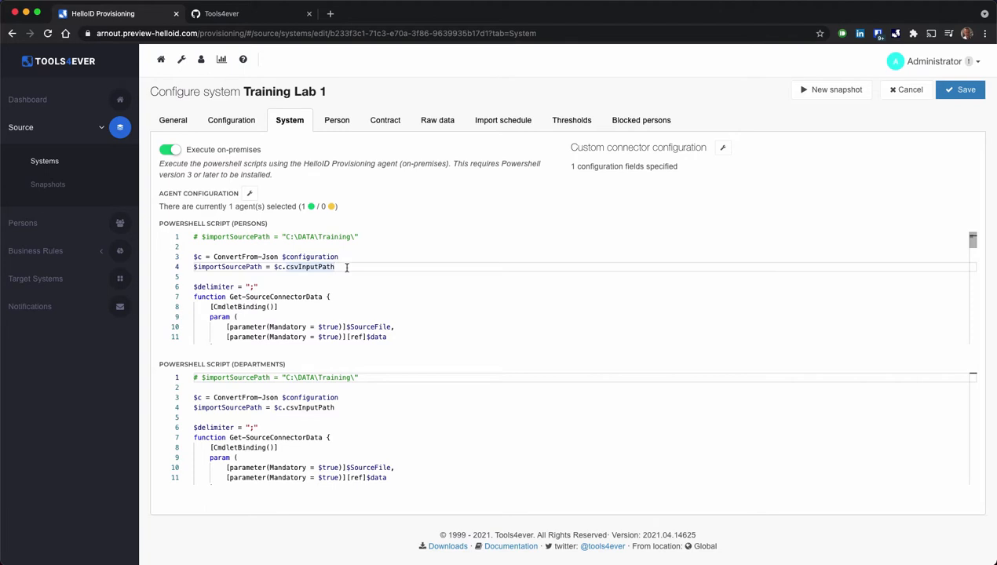
pyautogui.click(352, 399)
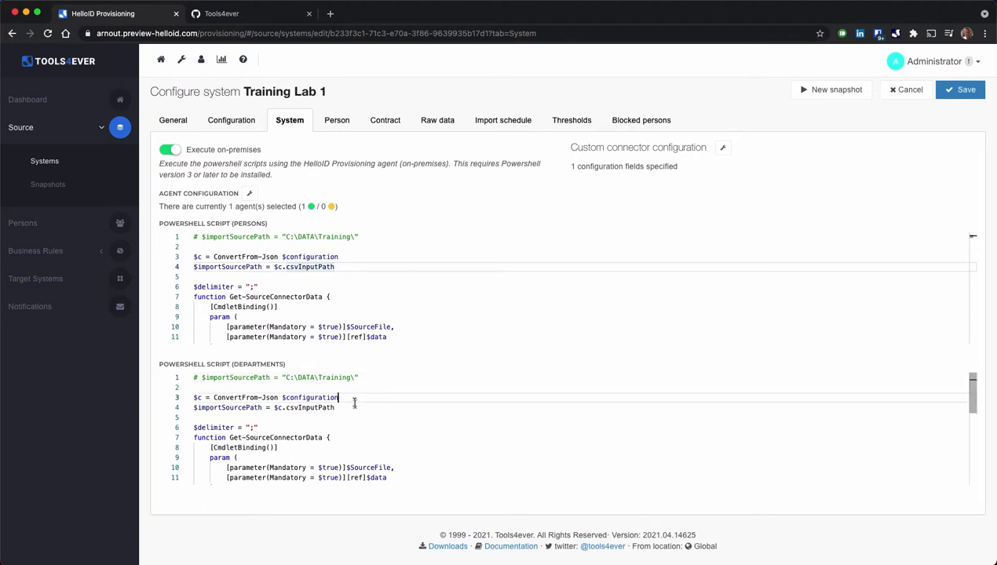
pyautogui.click(354, 406)
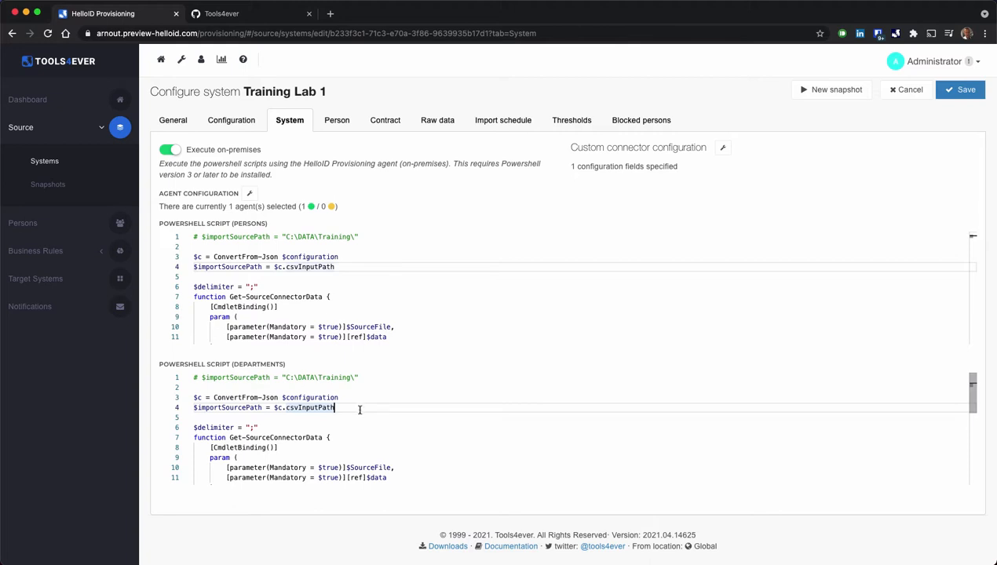
# - Switch to the Tools4ever GitHub page, search its repositories for "training" and open HelloID-Prov-Training-Materials
pyautogui.click(247, 13)
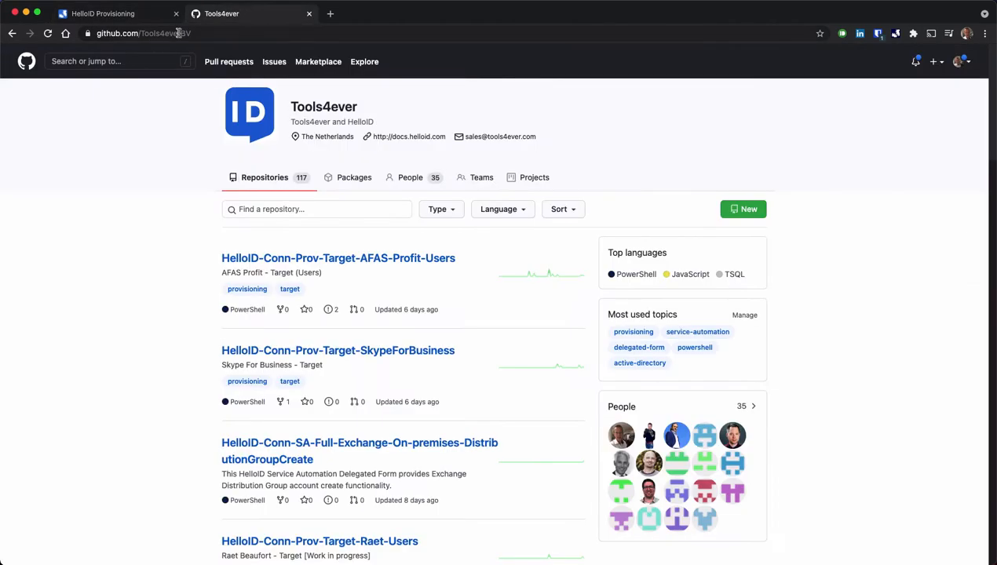
pyautogui.doubleClick(172, 33)
pyautogui.click(284, 210)
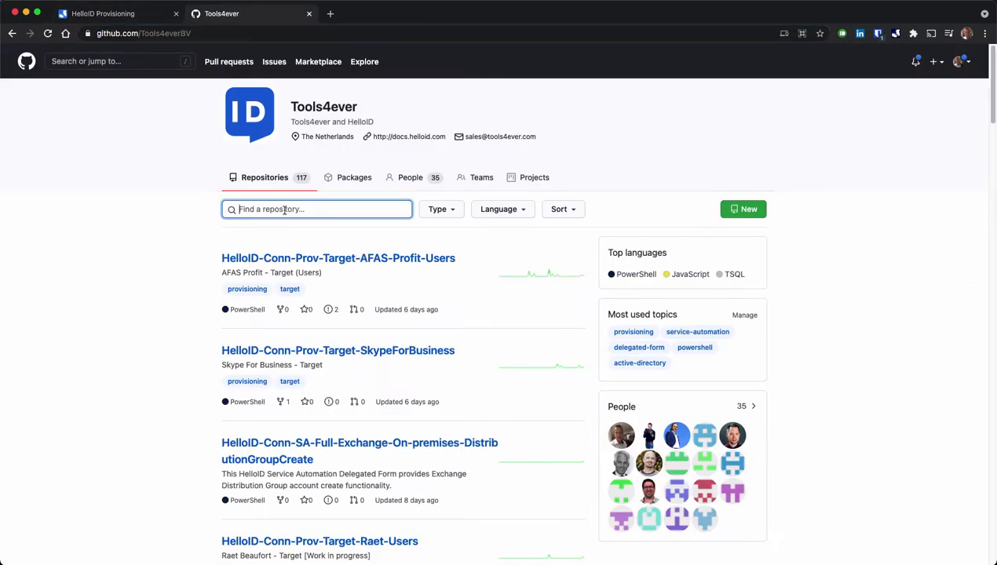
pyautogui.write('training')
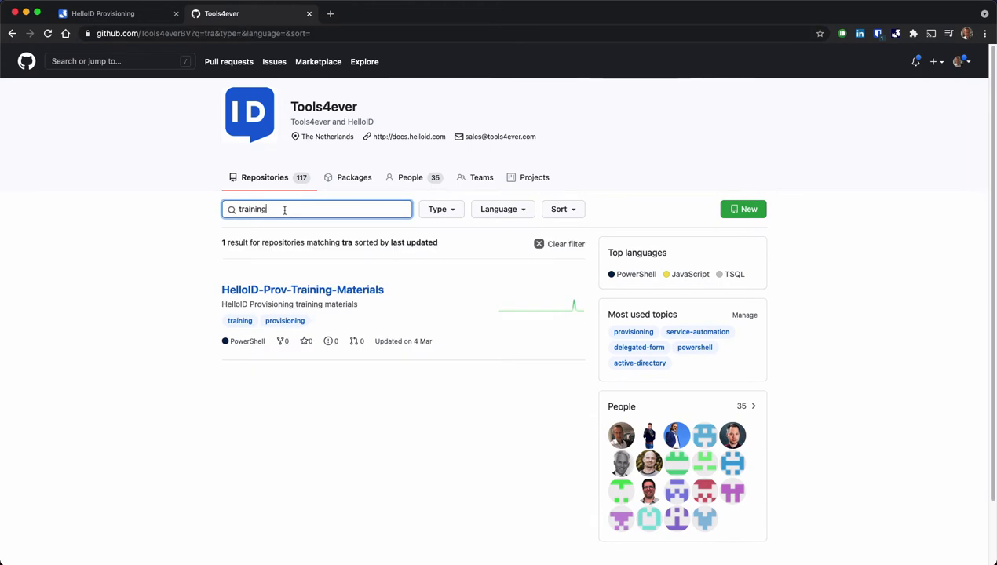
pyautogui.click(322, 290)
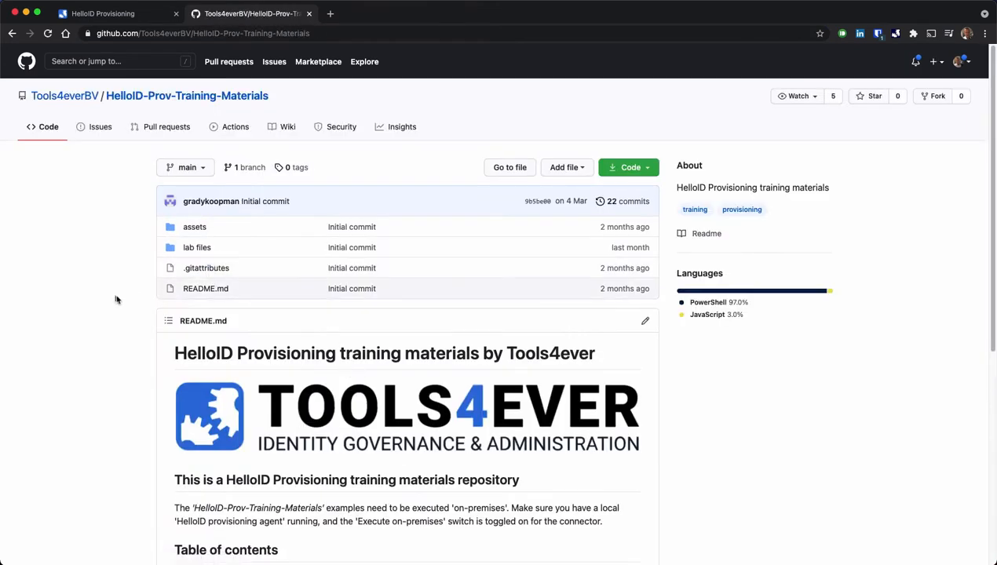
# - Browse the repository's lab files to lab 1, view the CSV files in its source data folder, and return to lab 1
pyautogui.click(197, 249)
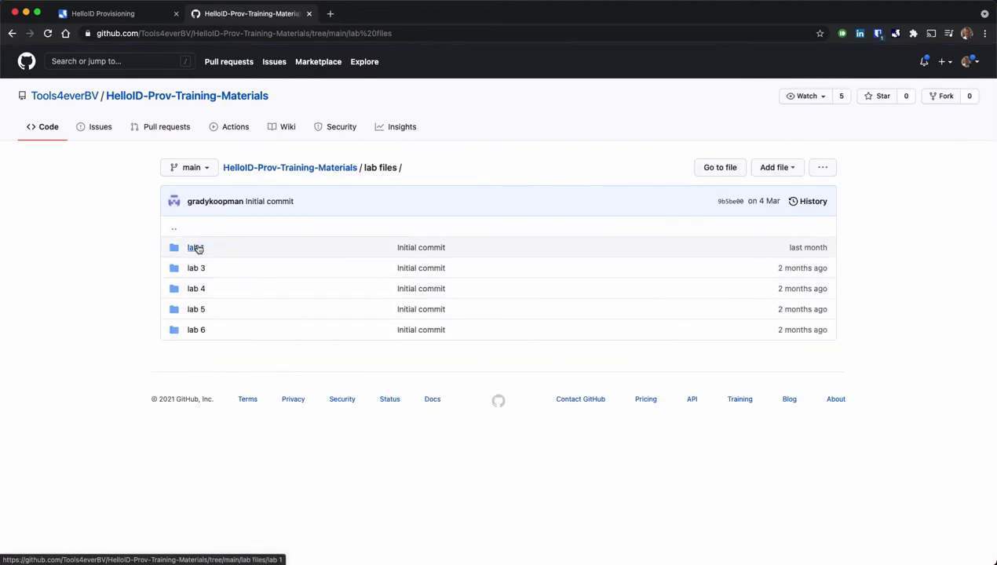
pyautogui.click(195, 247)
pyautogui.click(214, 270)
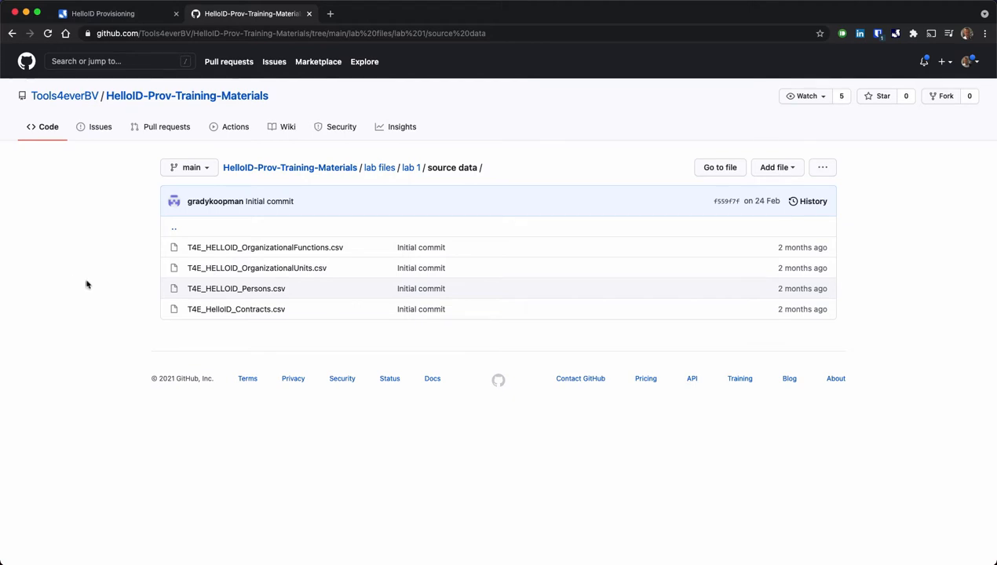
pyautogui.click(410, 169)
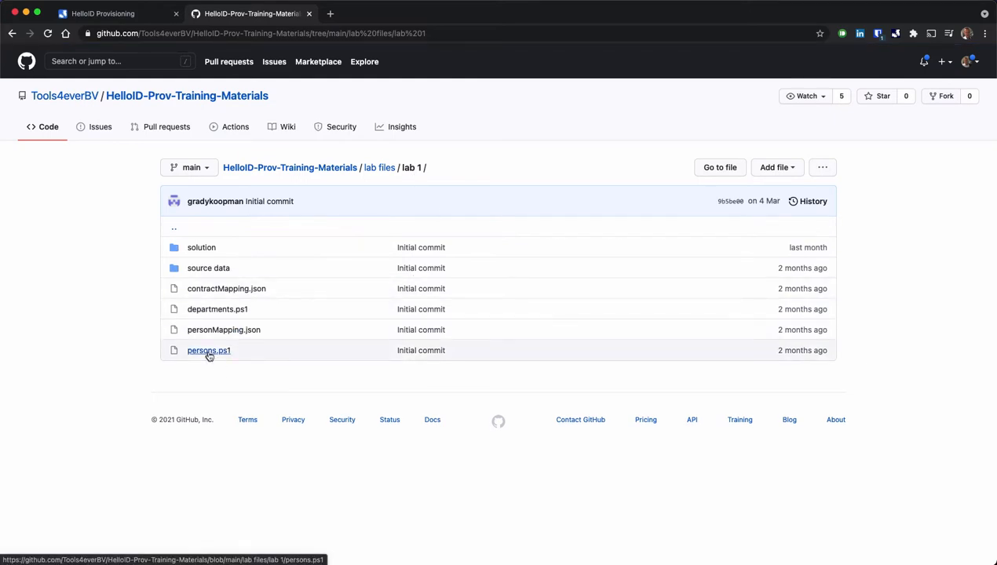
# - Switch back to HelloID Provisioning and examine the import source path and configuration lines in the Training Lab 1 persons and departments scripts
pyautogui.click(114, 15)
pyautogui.click(359, 277)
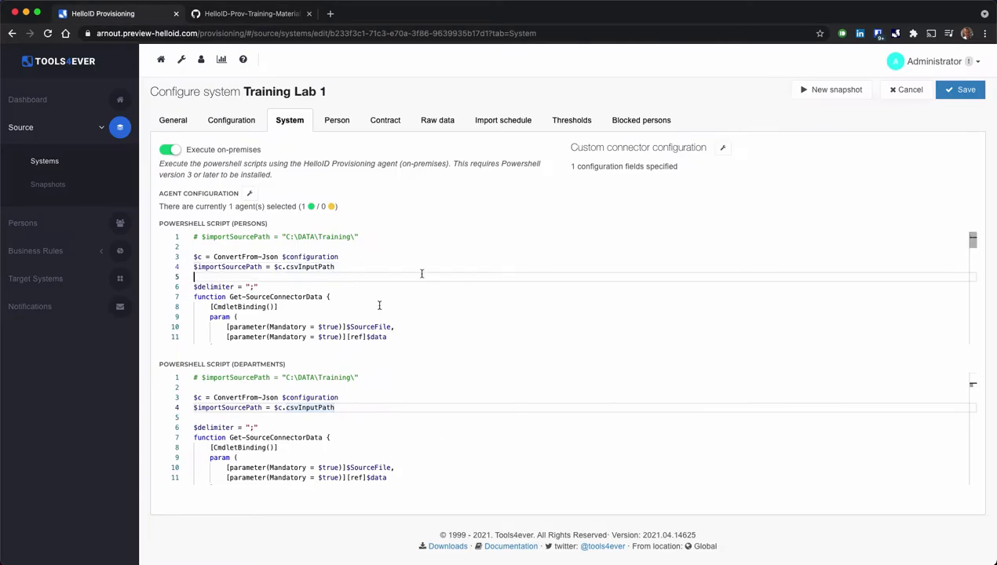
pyautogui.click(382, 438)
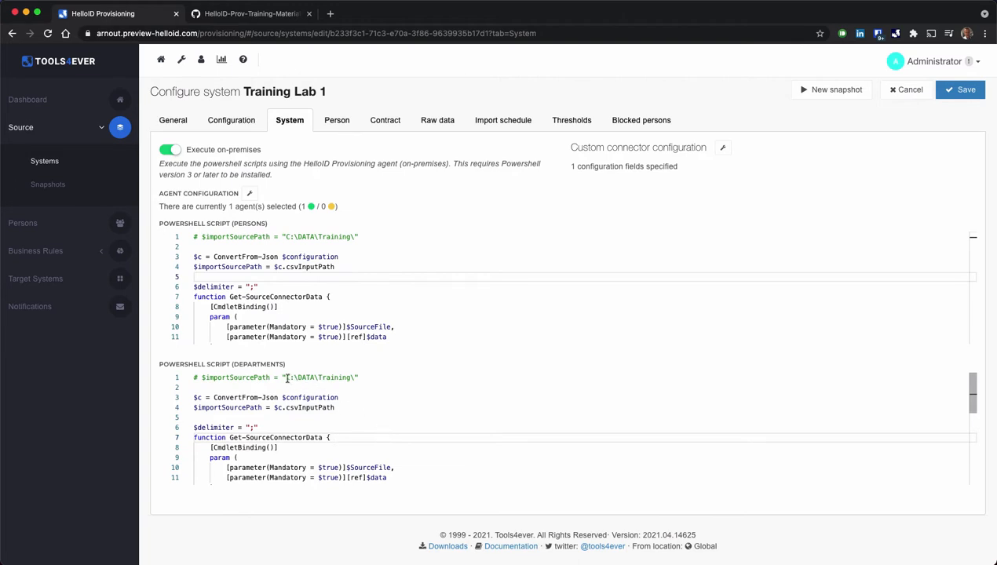
pyautogui.moveTo(286, 378); pyautogui.dragTo(356, 378)
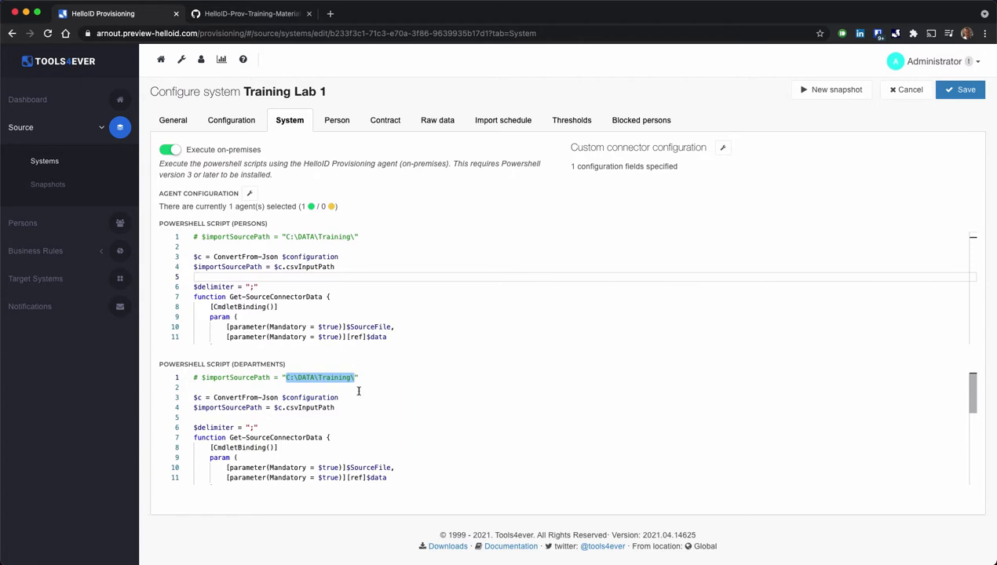
pyautogui.click(362, 380)
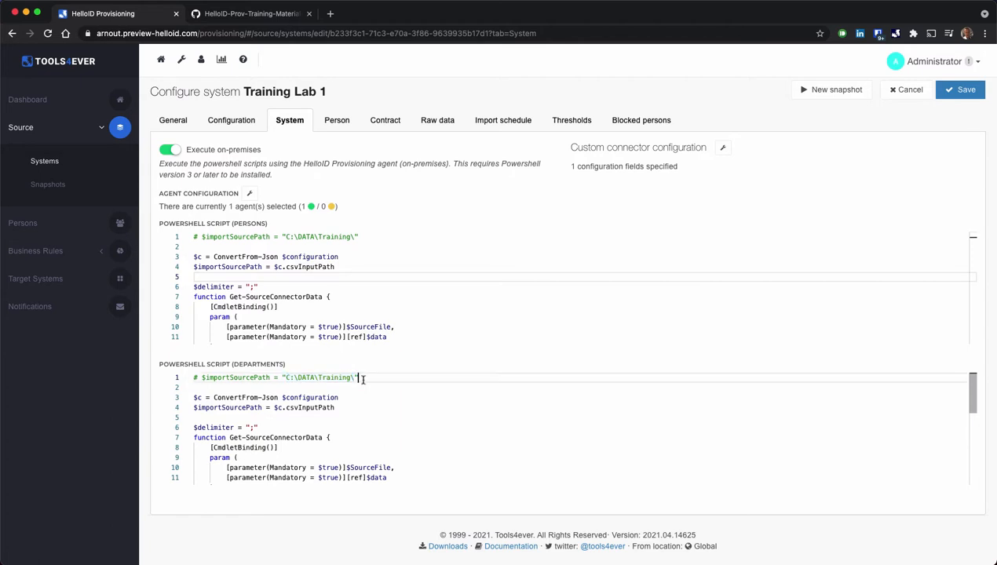
pyautogui.click(390, 396)
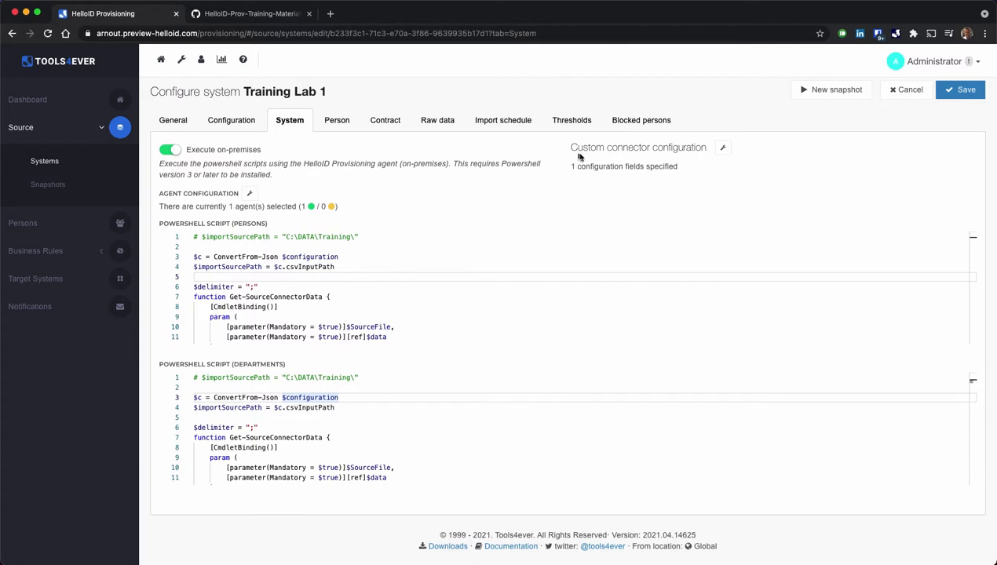
# - Open the custom connector configuration and examine the JSON that defines its input field alongside the form preview
pyautogui.moveTo(579, 148); pyautogui.dragTo(704, 149)
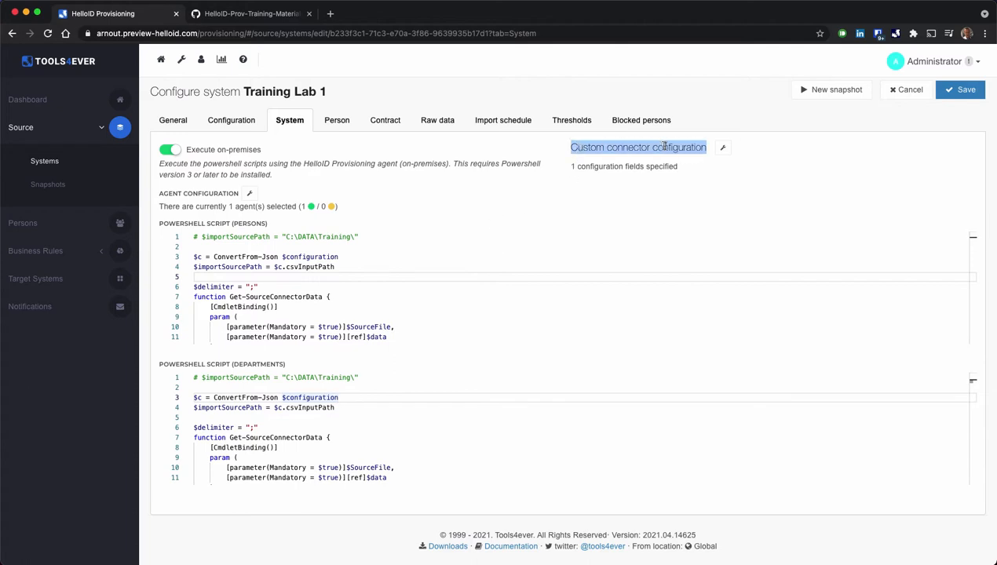
pyautogui.click(629, 201)
pyautogui.click(724, 148)
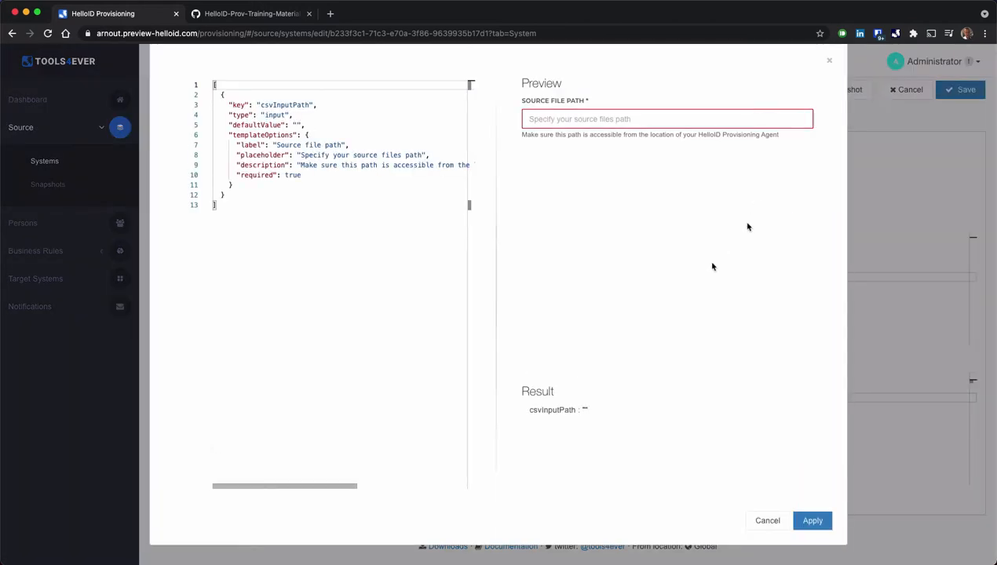
pyautogui.click(240, 206)
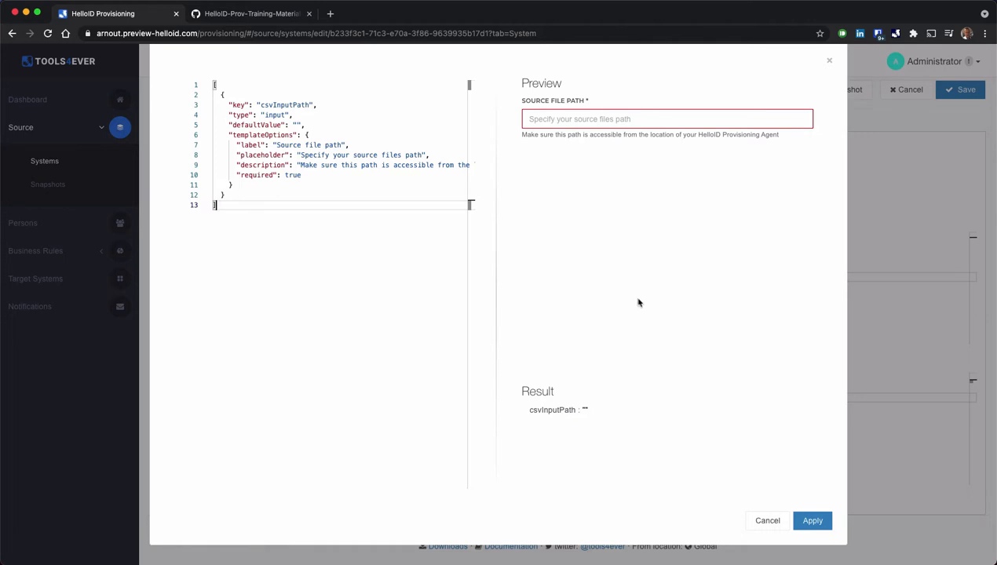
pyautogui.click(552, 121)
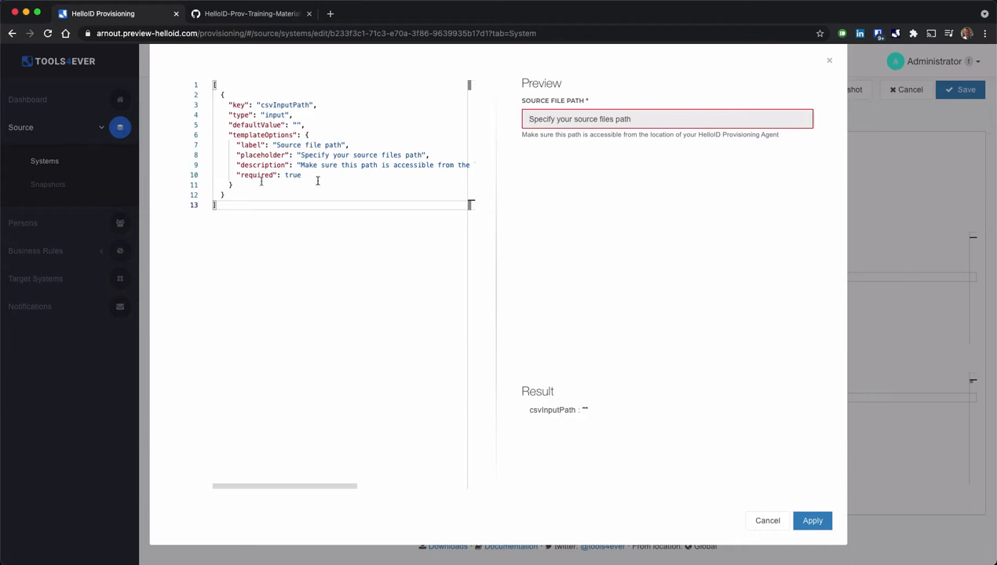
pyautogui.moveTo(235, 196); pyautogui.dragTo(202, 95)
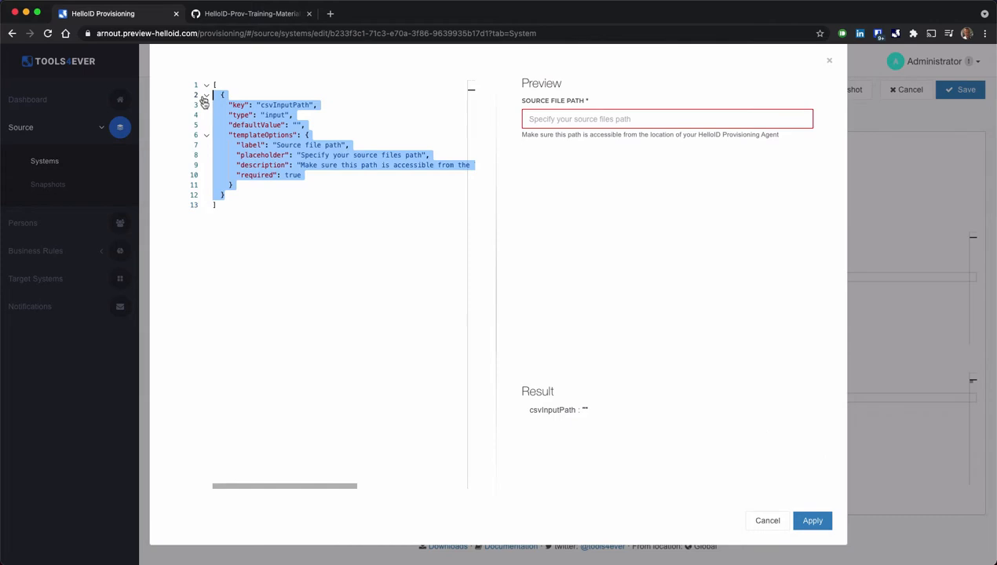
pyautogui.click(262, 187)
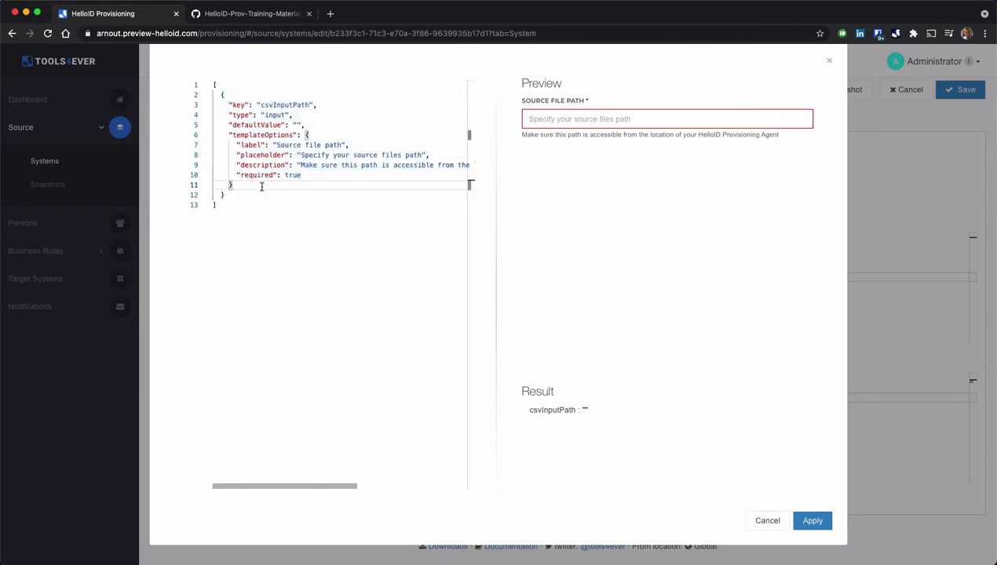
# - Check the csvInputPath key against the previewed Source file path field, and apply and save the connector configuration
pyautogui.doubleClick(285, 104)
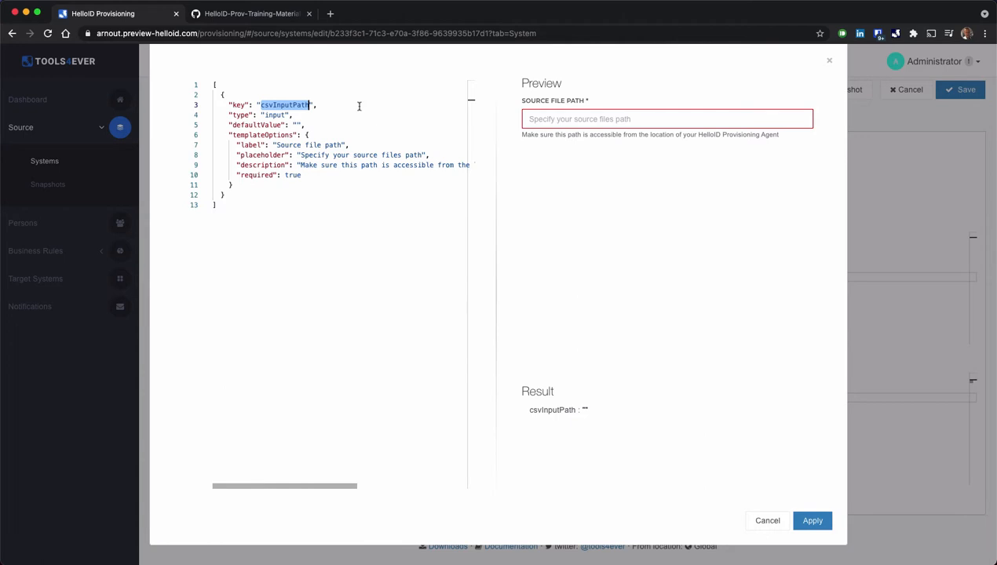
pyautogui.click(550, 119)
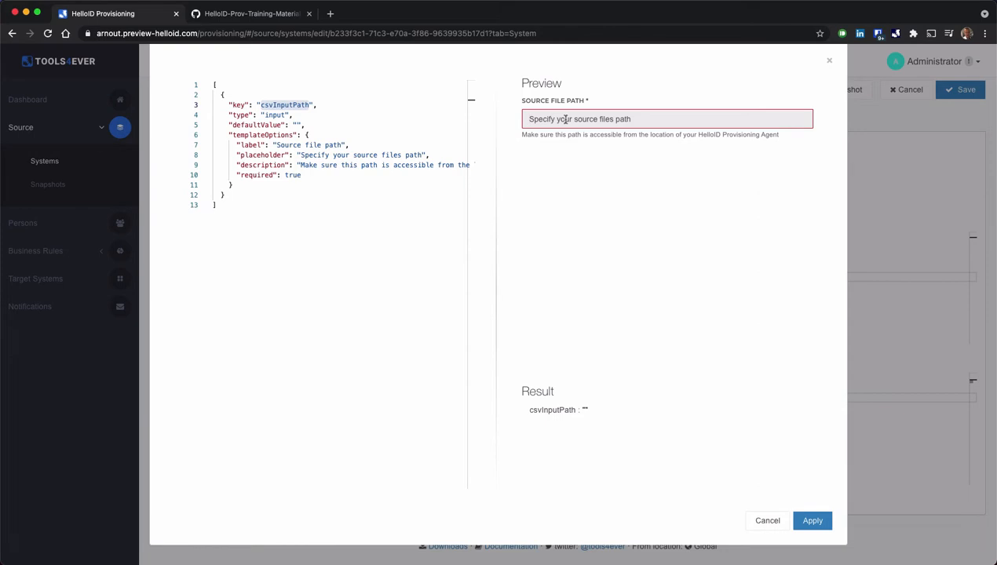
pyautogui.click(366, 138)
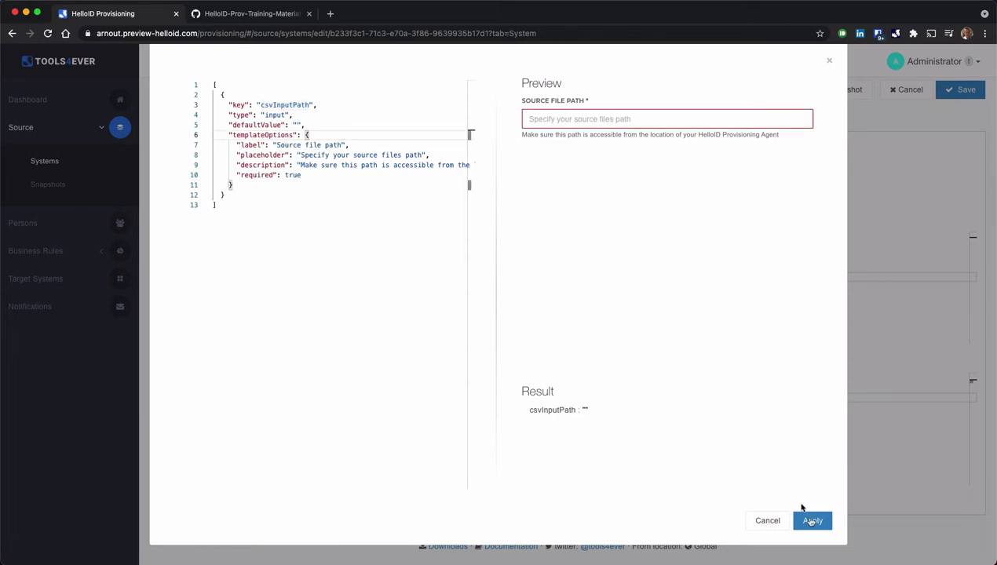
pyautogui.click(813, 522)
pyautogui.click(971, 93)
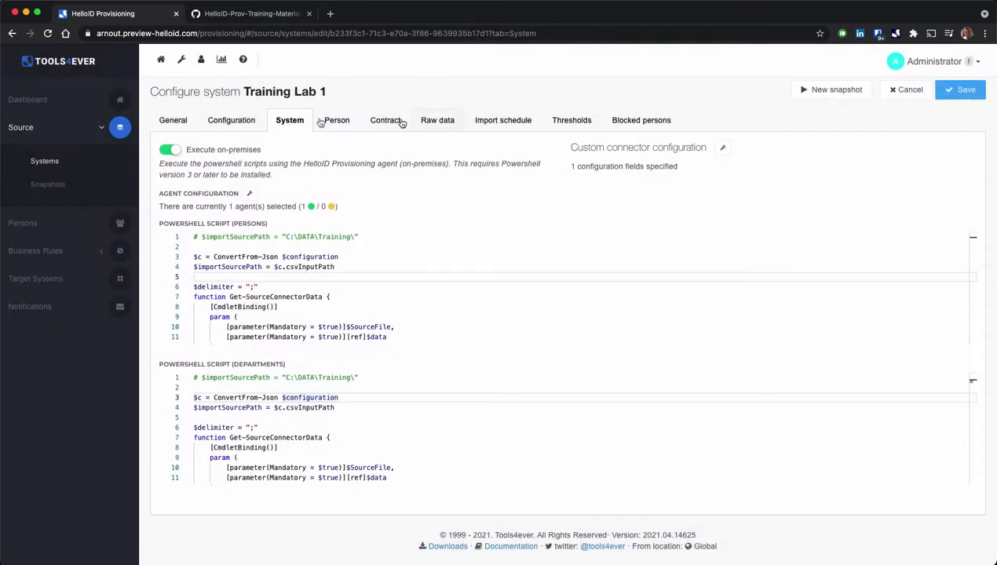
# - Check the source file path in the Training Lab 1 configuration and return to its system scripts
pyautogui.click(232, 122)
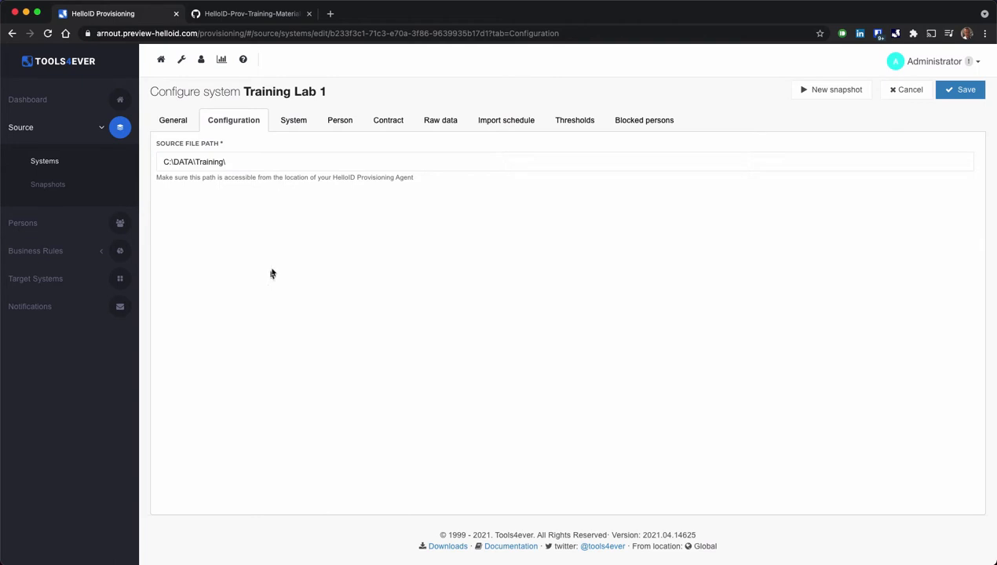
pyautogui.moveTo(232, 163); pyautogui.dragTo(149, 164)
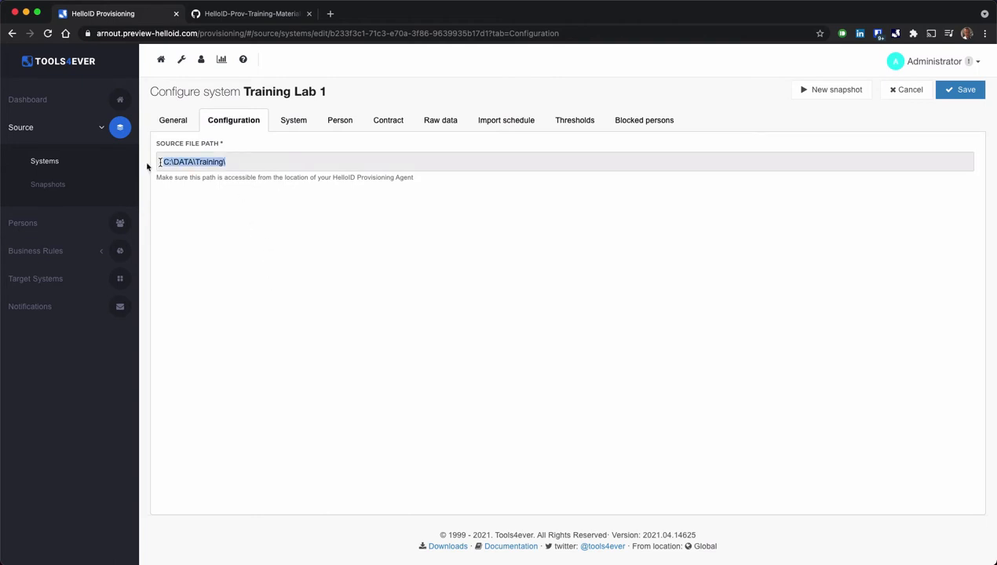
pyautogui.click(293, 128)
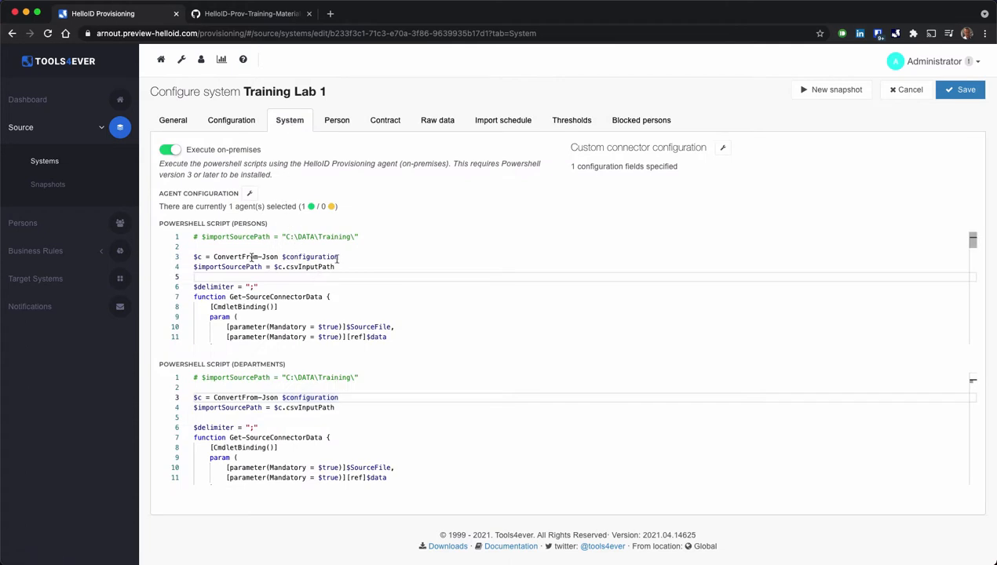
# - Examine how the persons script converts $configuration from JSON into $c and fills $importSourcePath from $c.csvInputPath
pyautogui.moveTo(339, 256); pyautogui.dragTo(194, 257)
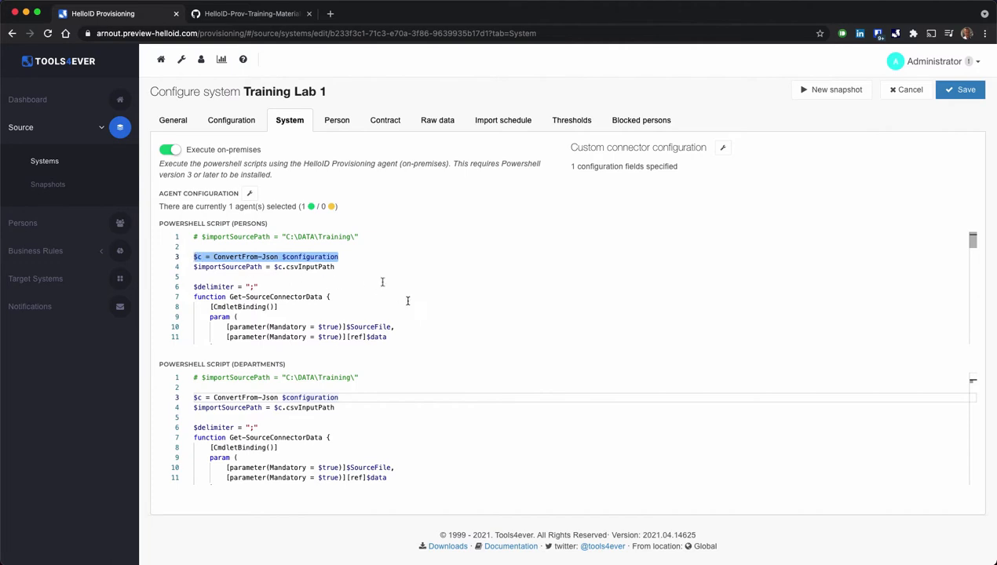
pyautogui.doubleClick(304, 257)
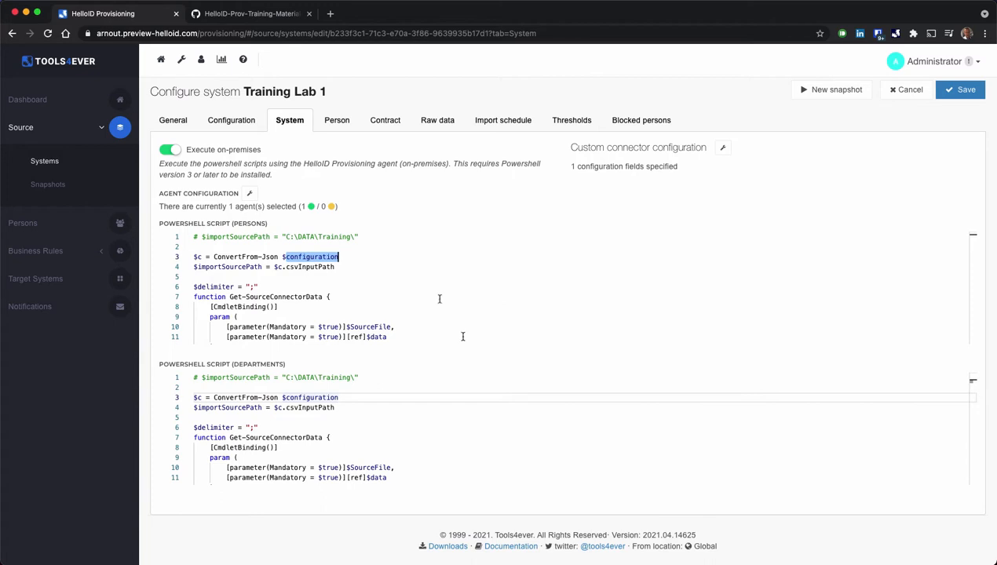
pyautogui.click(201, 258)
pyautogui.doubleClick(198, 257)
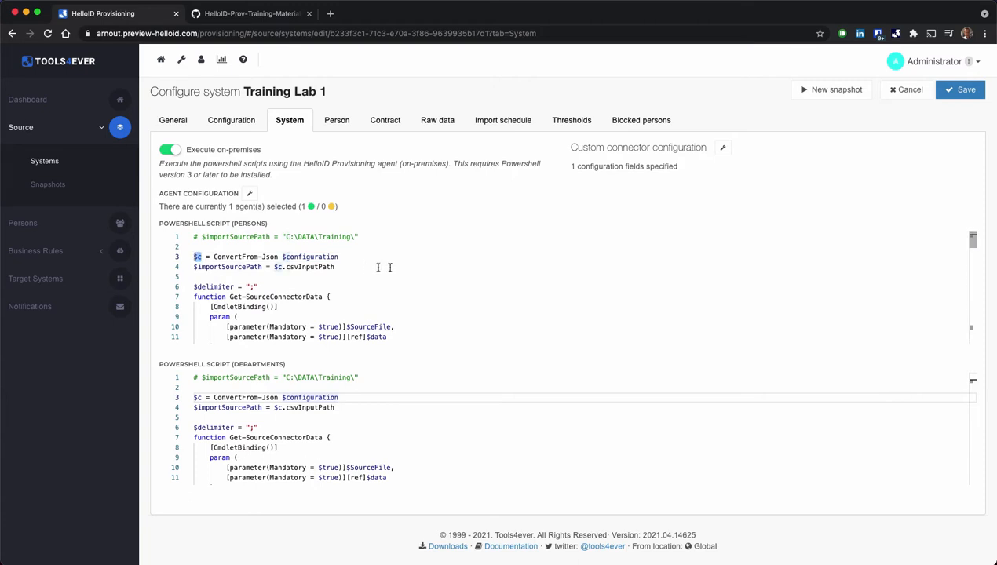
pyautogui.doubleClick(326, 267)
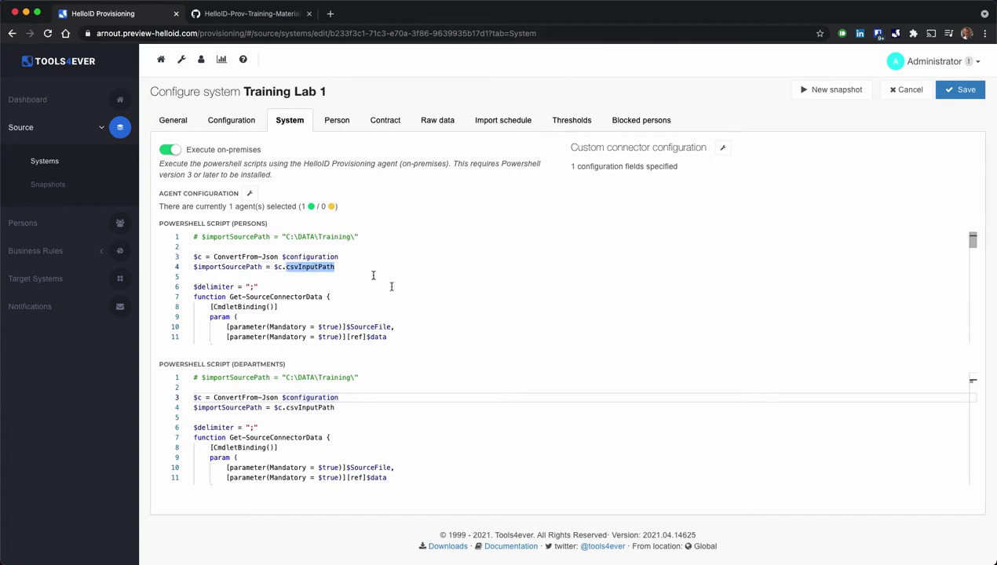
pyautogui.doubleClick(235, 267)
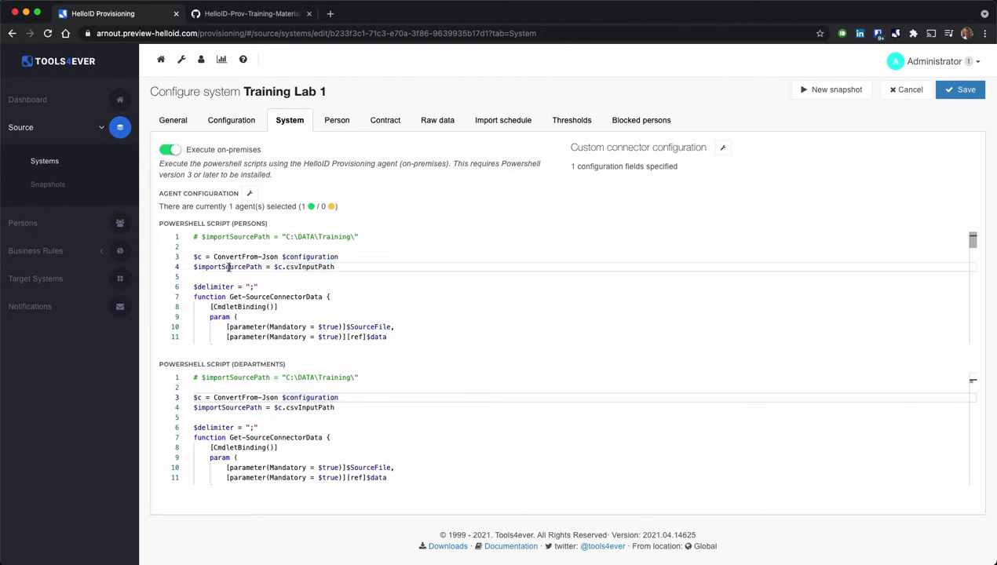
pyautogui.doubleClick(359, 267)
# - Read through the rest of the persons script, from the Get-SourceConnectorData function and its CSV source files to the final lines
pyautogui.scroll(-1, 380, 300)
pyautogui.scroll(-2, 379, 301)
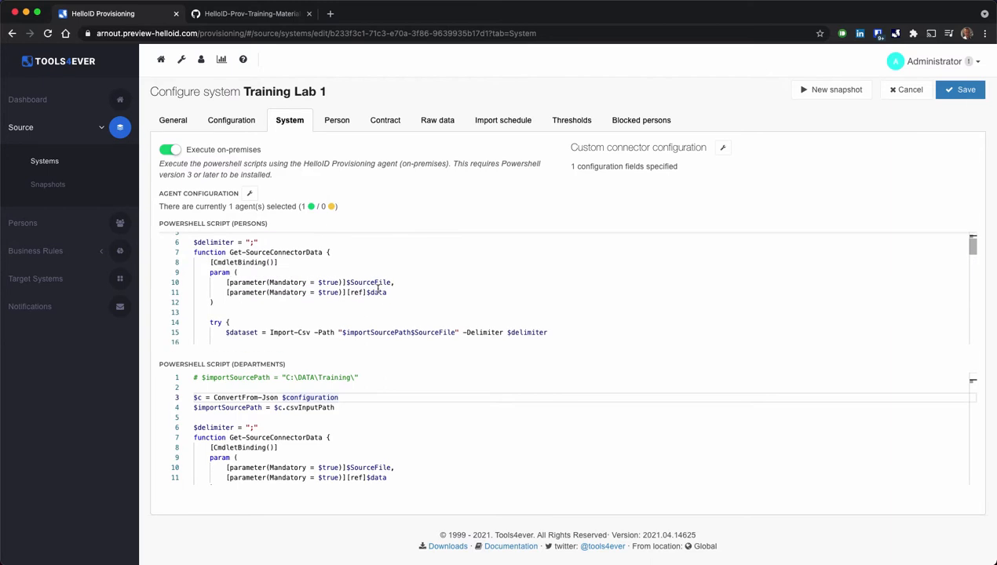
pyautogui.scroll(-2, 334, 295)
pyautogui.scroll(-1, 314, 286)
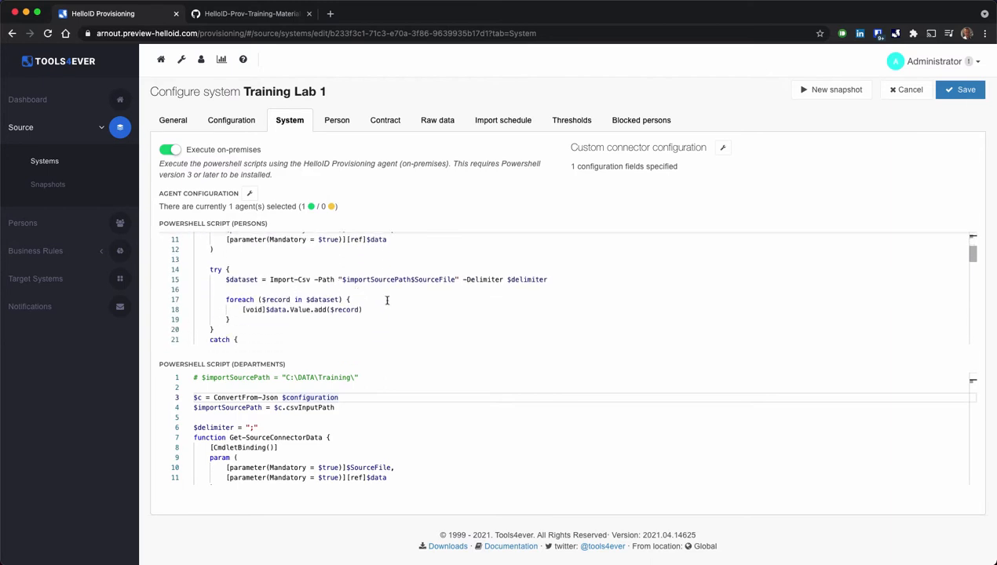
pyautogui.scroll(-4, 387, 300)
pyautogui.scroll(-2, 331, 297)
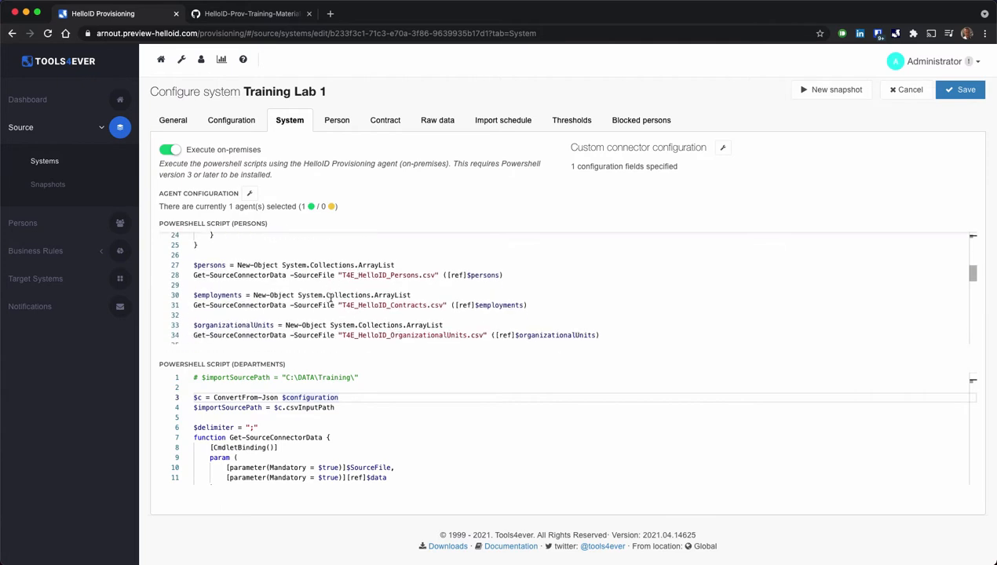
pyautogui.scroll(-3, 331, 297)
pyautogui.scroll(-3, 327, 290)
pyautogui.scroll(-4, 333, 293)
pyautogui.scroll(-1, 302, 292)
pyautogui.scroll(-5, 302, 291)
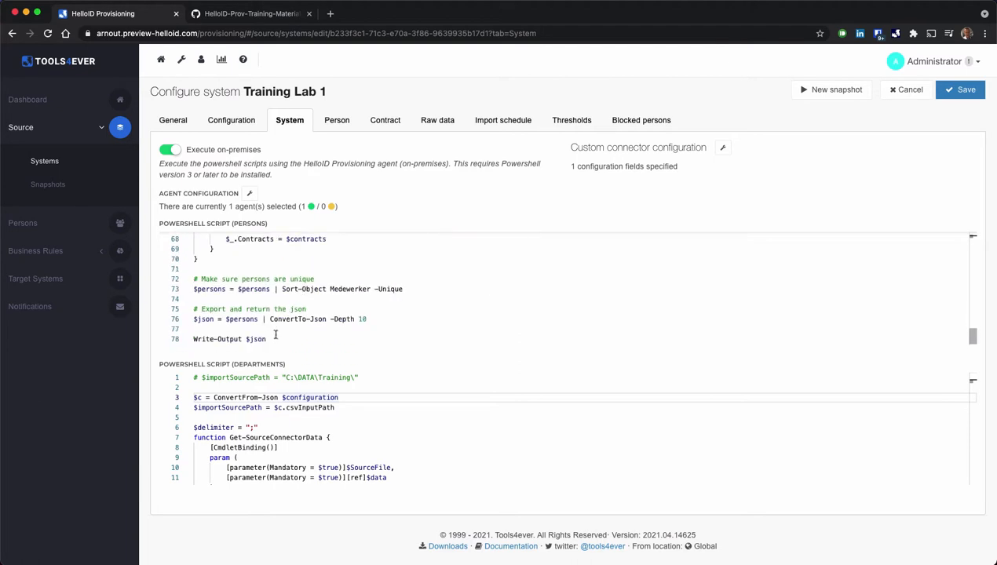
# - Examine the ConvertTo-Json and Write-Output $json statements that end the persons script
pyautogui.moveTo(269, 319); pyautogui.dragTo(326, 318)
pyautogui.click(270, 339)
pyautogui.moveTo(270, 339); pyautogui.dragTo(194, 338)
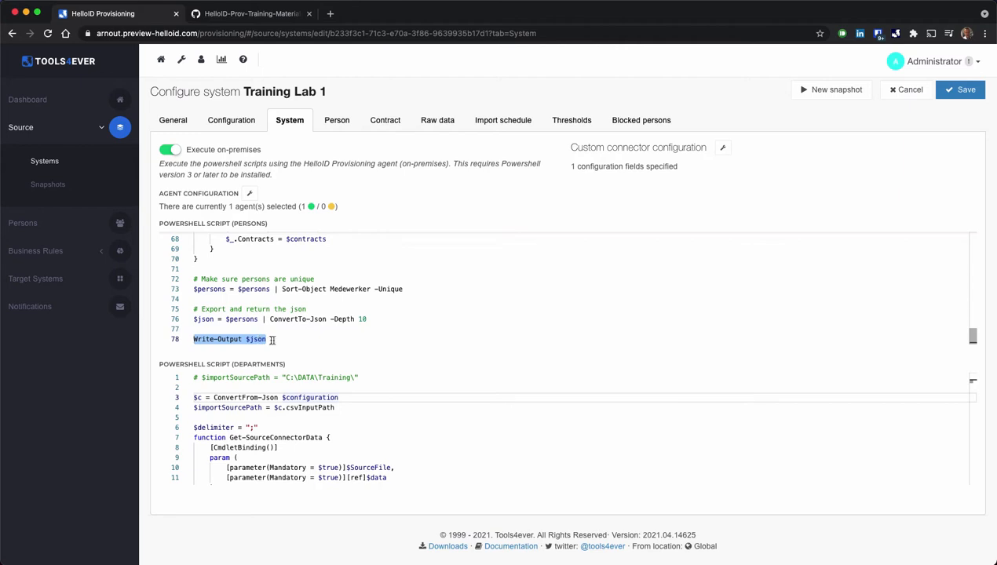
pyautogui.click(273, 340)
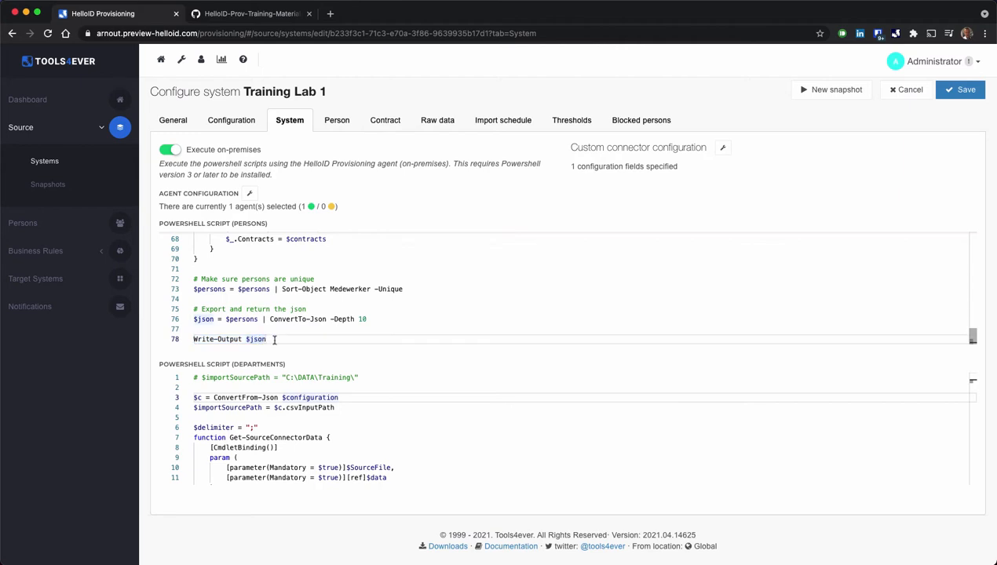
# - Add the line Write-Verbose -Verbose "My logging..." between the ConvertTo-Json and Write-Output lines of the persons script
pyautogui.click(384, 321)
pyautogui.press('Return')
pyautogui.press('Return')
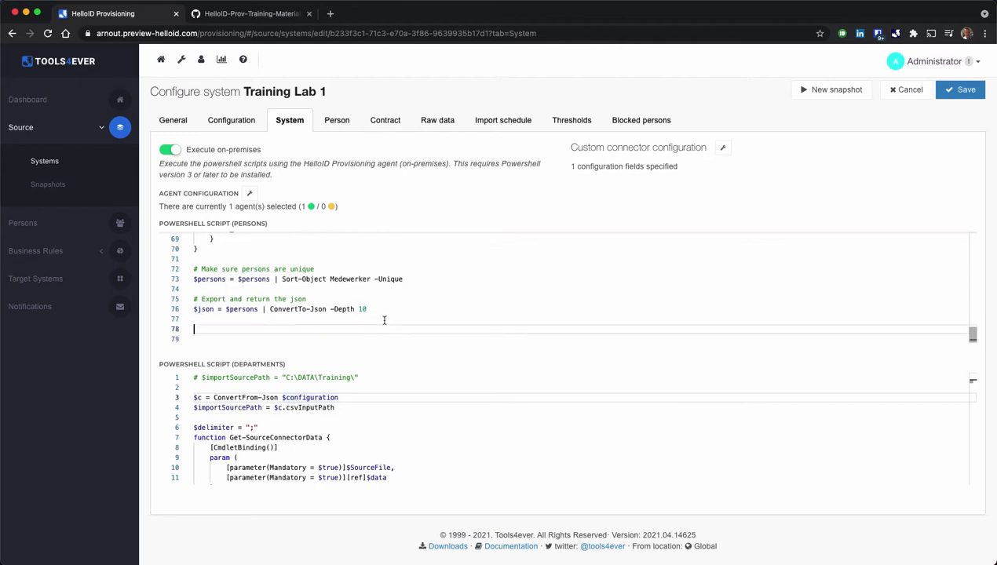
pyautogui.write('Write-Verbos')
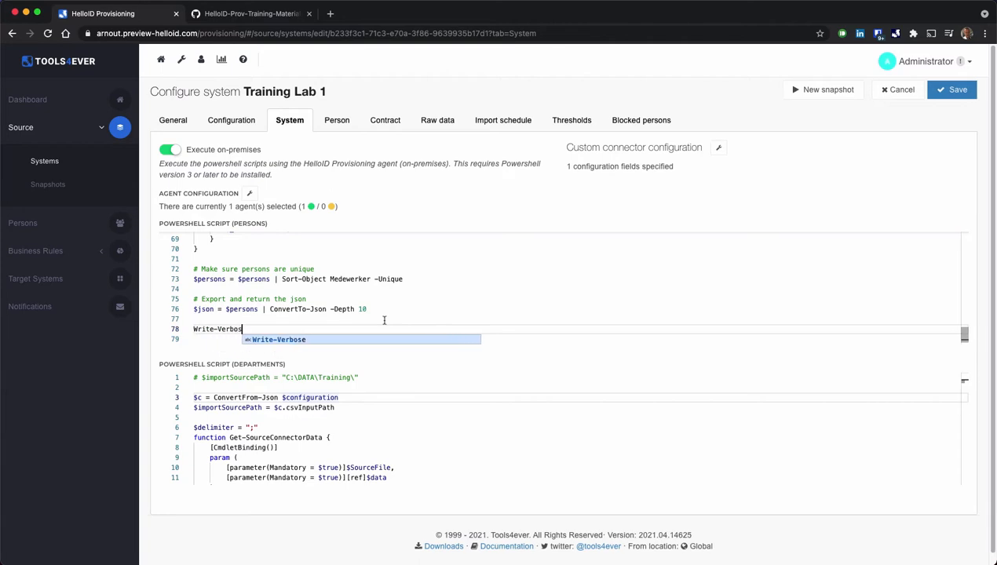
pyautogui.write('e -Verbose "')
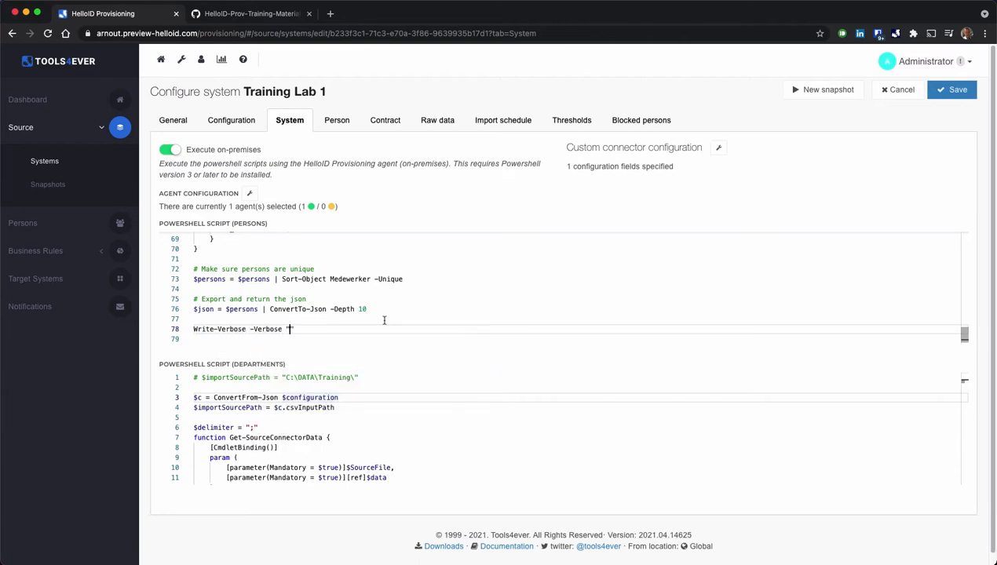
pyautogui.write('My logging...')
pyautogui.press('Down')
pyautogui.press('Down')
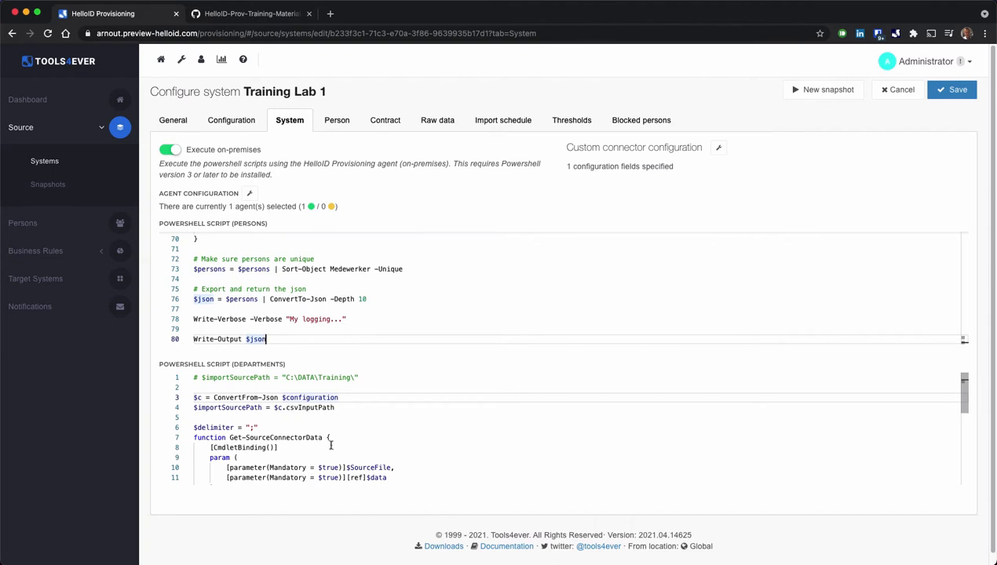
# - Return to the source systems overview, reopen the Training Lab 1 configuration and view its raw imported person data
pyautogui.click(20, 129)
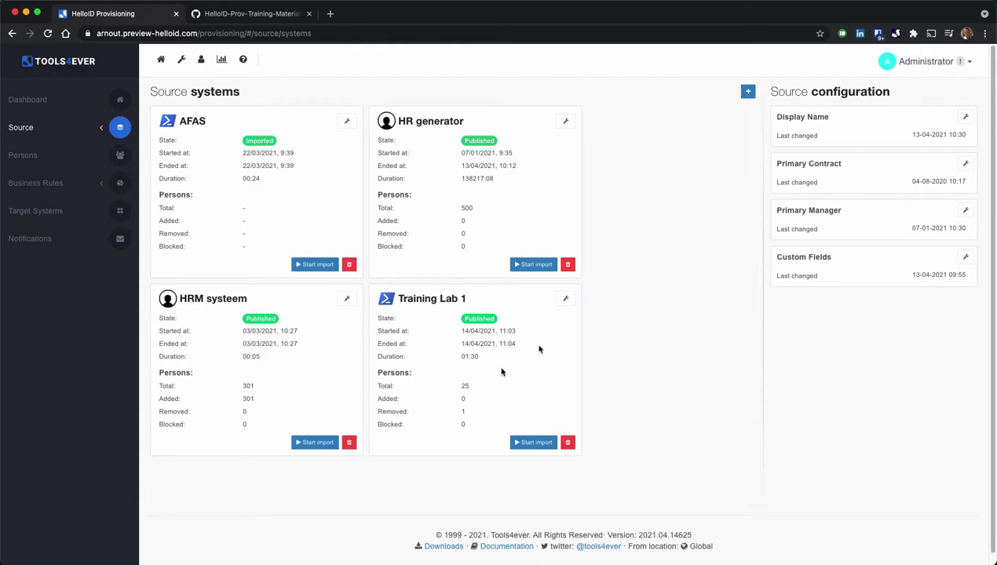
pyautogui.click(566, 301)
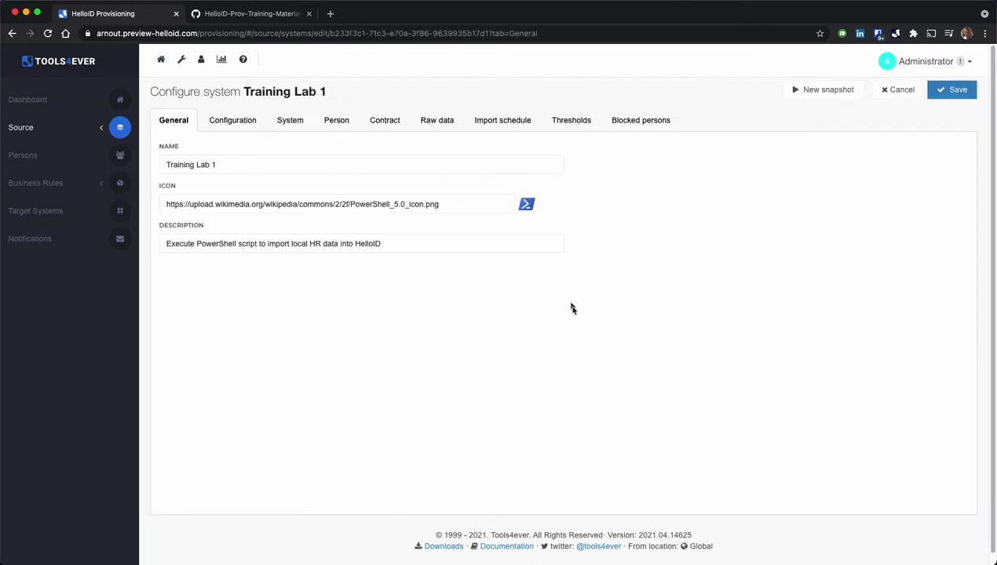
pyautogui.click(441, 125)
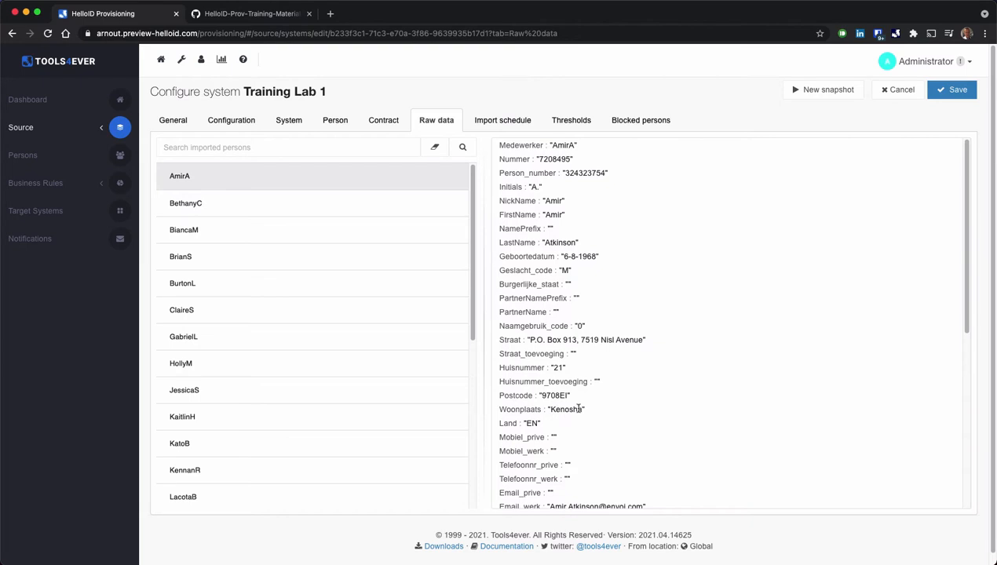
# - Compare the person and contract field mappings of Training Lab 1, ending on the person mapping
pyautogui.click(339, 127)
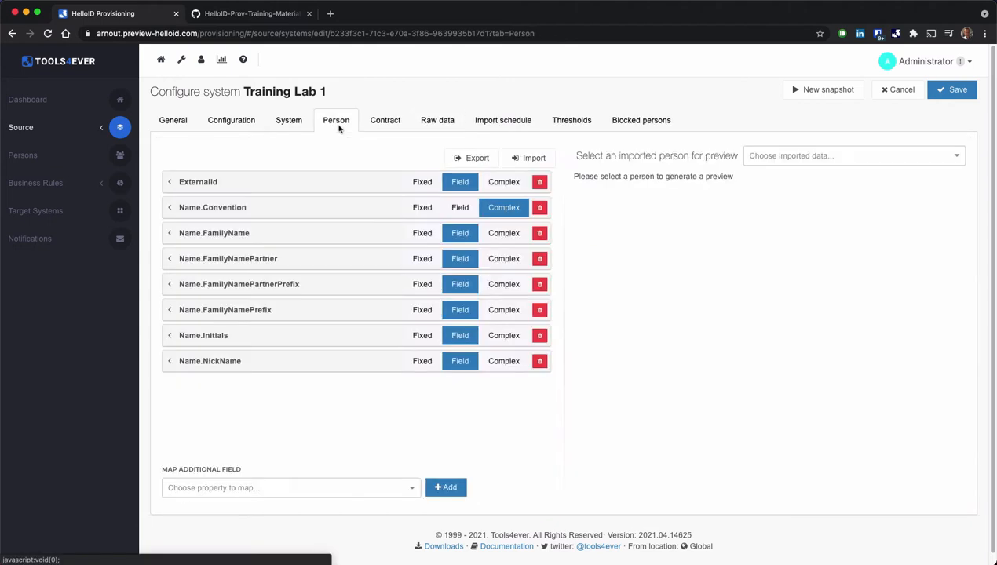
pyautogui.click(384, 127)
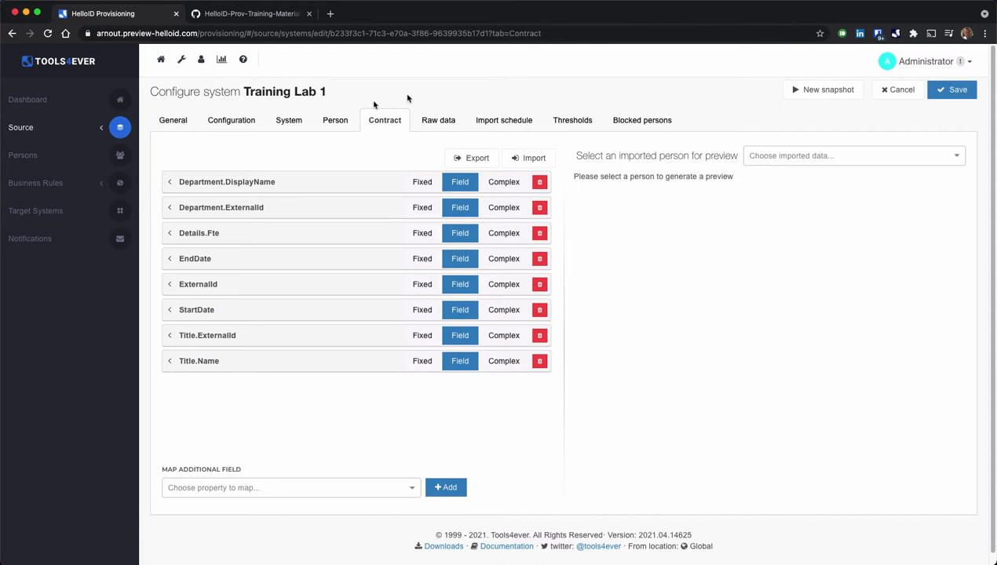
pyautogui.click(346, 123)
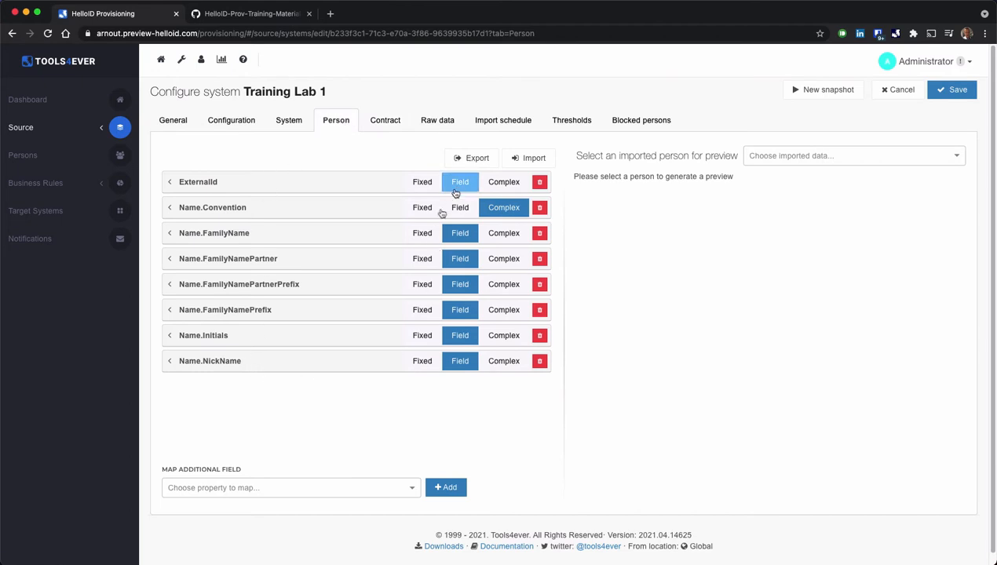
# - Expand the Name.FamilyName mapping and preview the mapped data of the first imported person
pyautogui.click(459, 233)
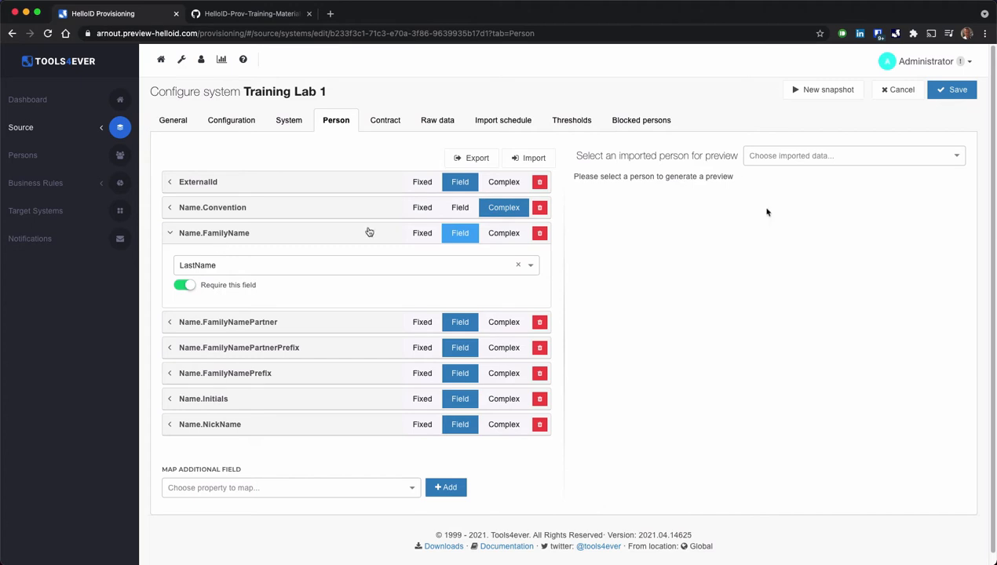
pyautogui.click(796, 161)
pyautogui.click(778, 180)
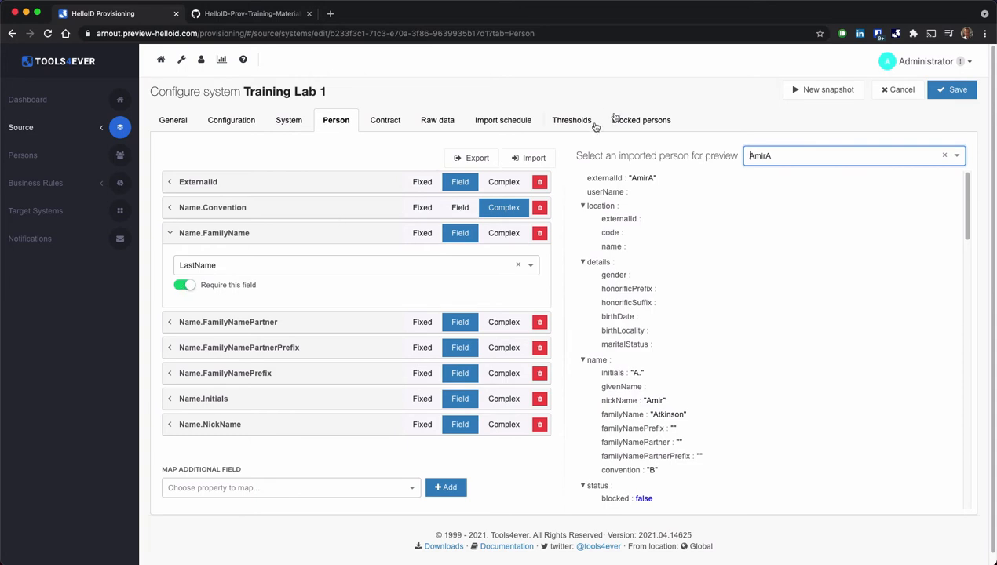
# - Check the blocked persons list and the import threshold settings of Training Lab 1
pyautogui.click(639, 122)
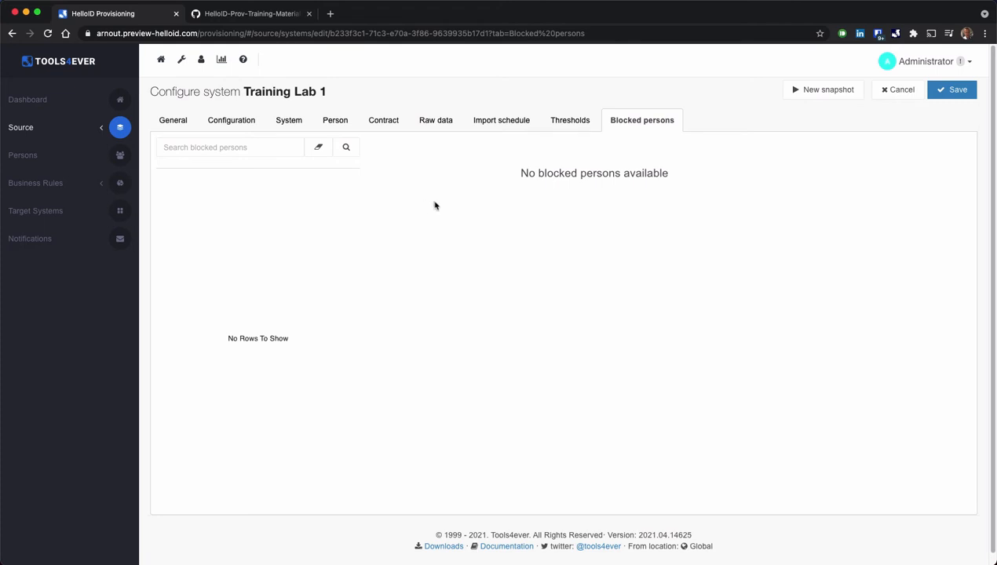
pyautogui.click(575, 134)
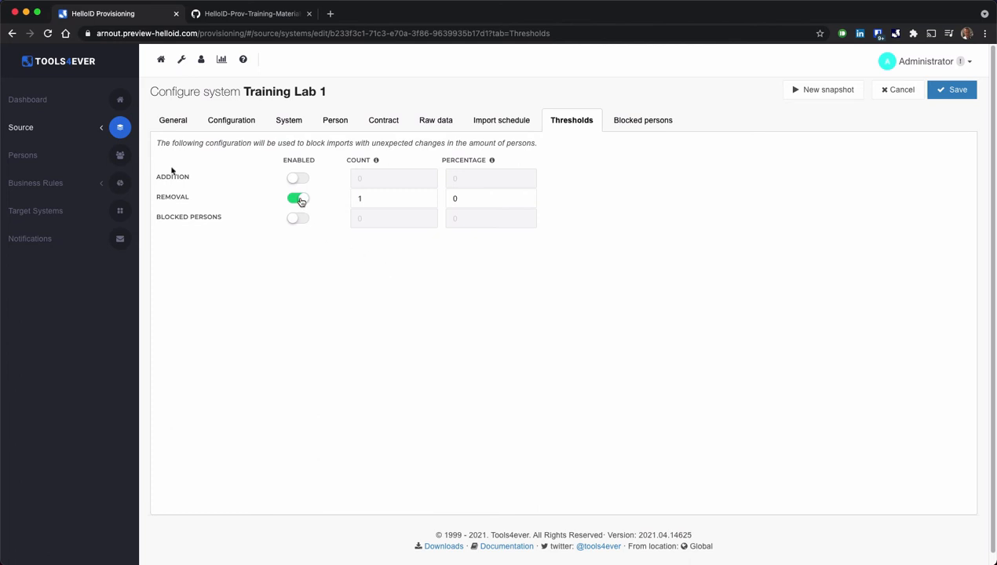
# - Reopen Training Lab 1 from the source systems overview and review its scripts, raw data and person mapping again
pyautogui.click(26, 129)
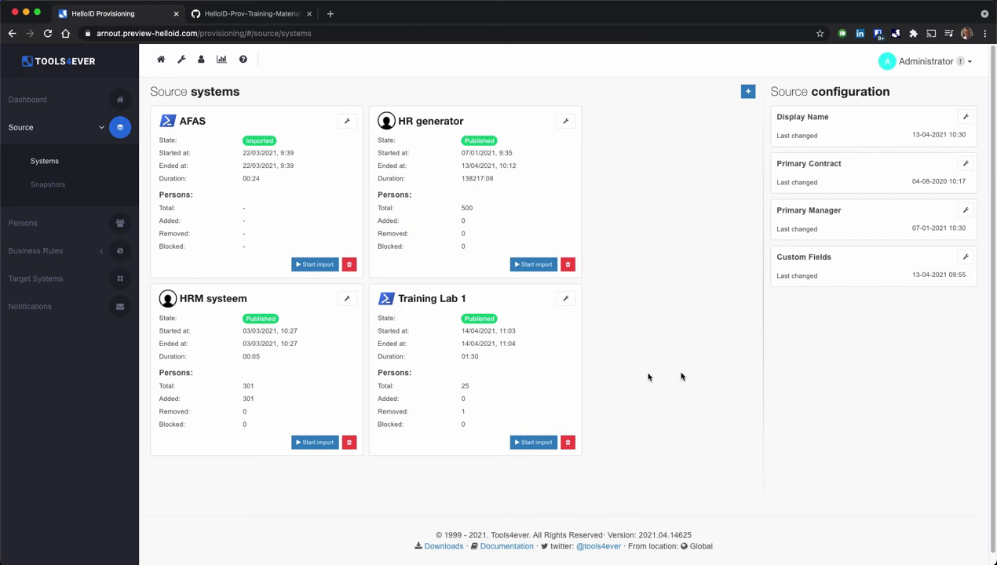
pyautogui.click(565, 300)
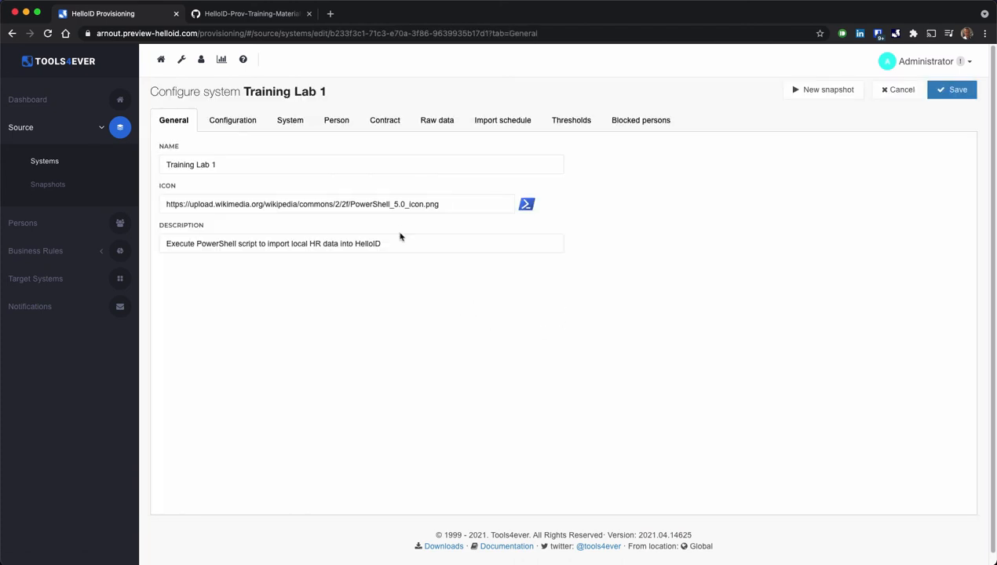
pyautogui.click(290, 127)
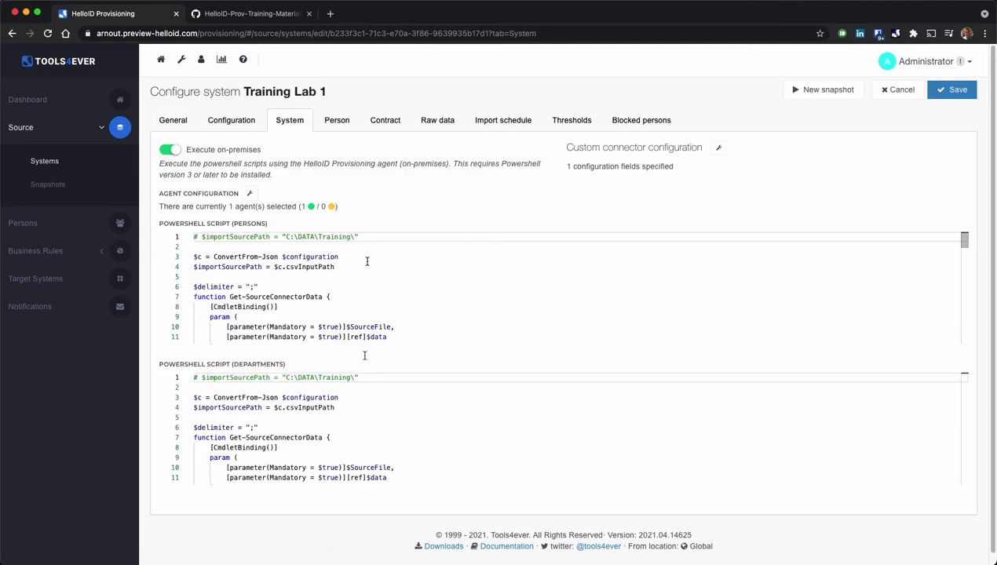
pyautogui.click(438, 122)
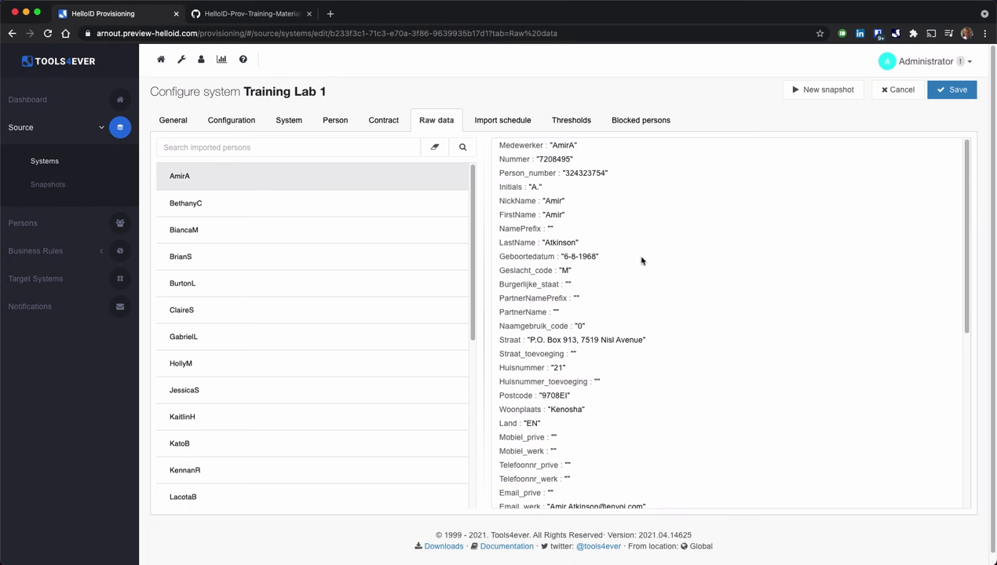
pyautogui.click(333, 123)
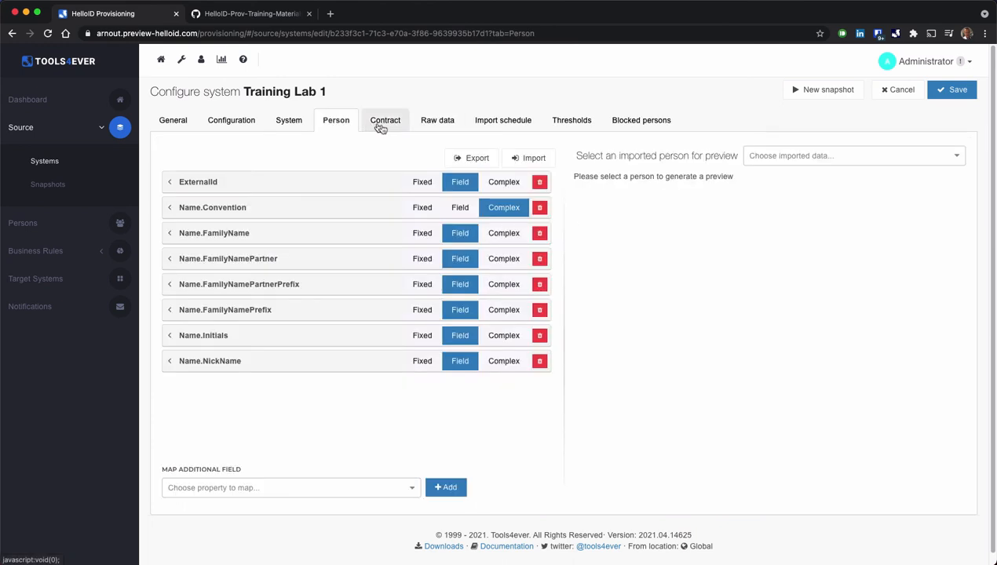